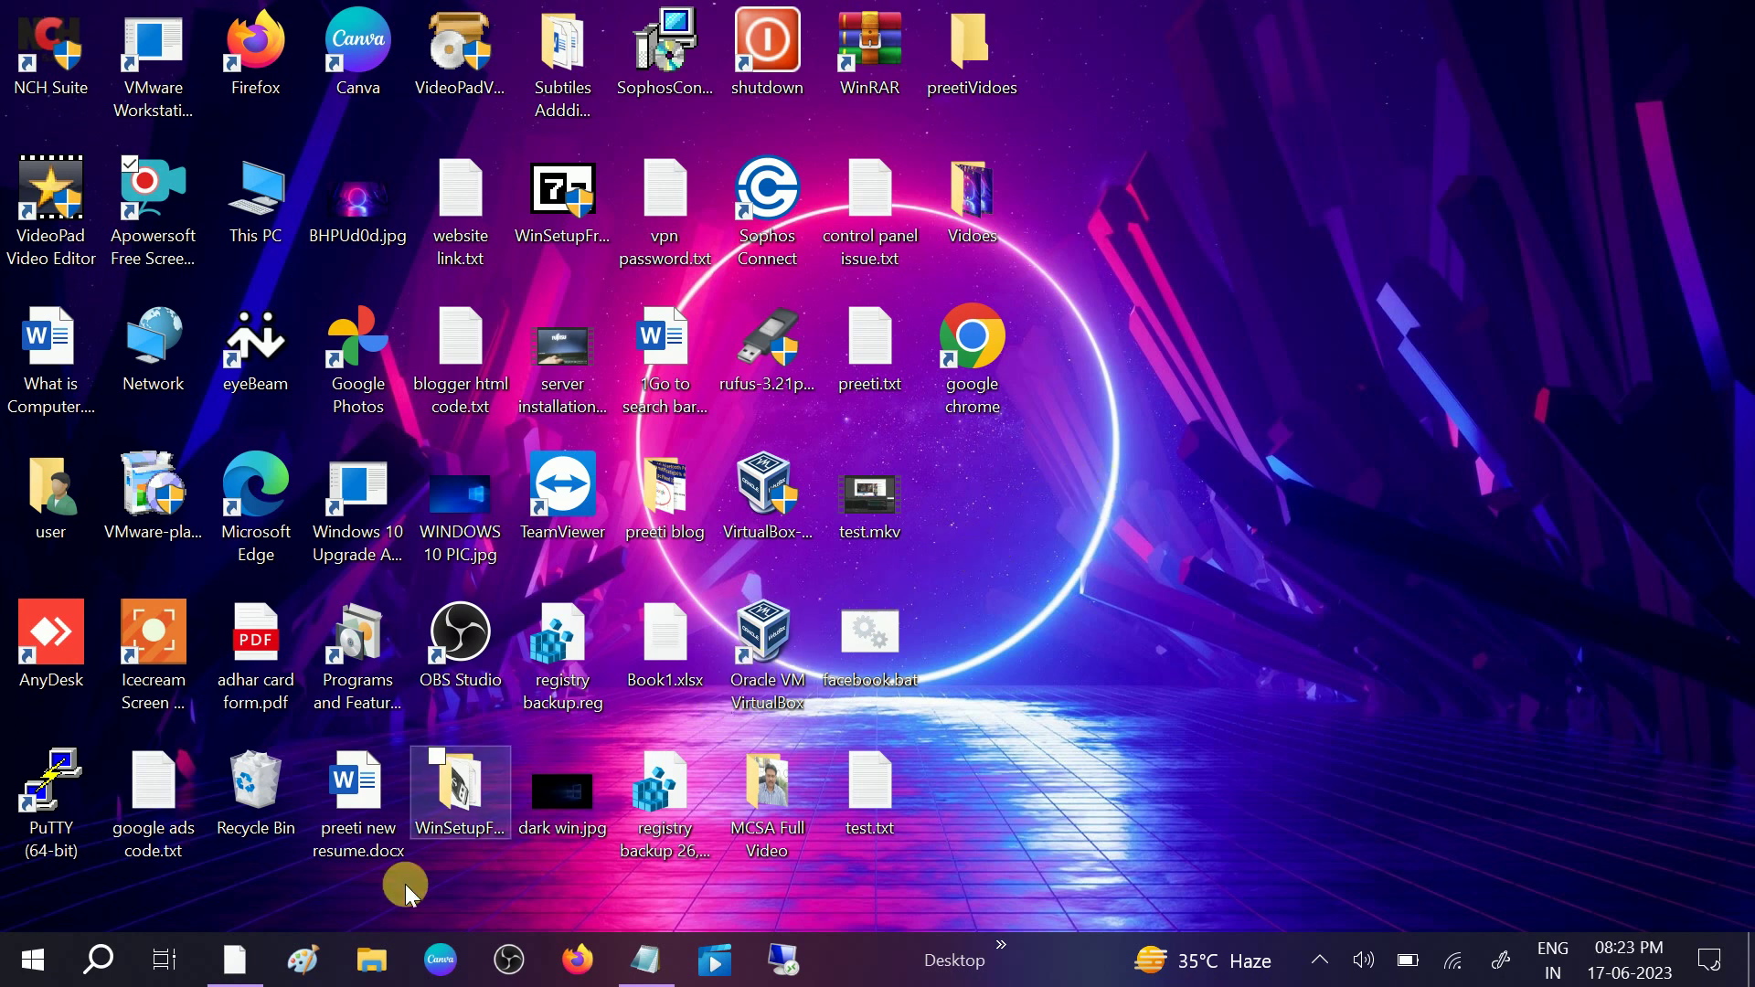
Run Scan and repair drive on SD Card (G:) from its Properties Tools tab, then close the dialogs.
click(366, 967)
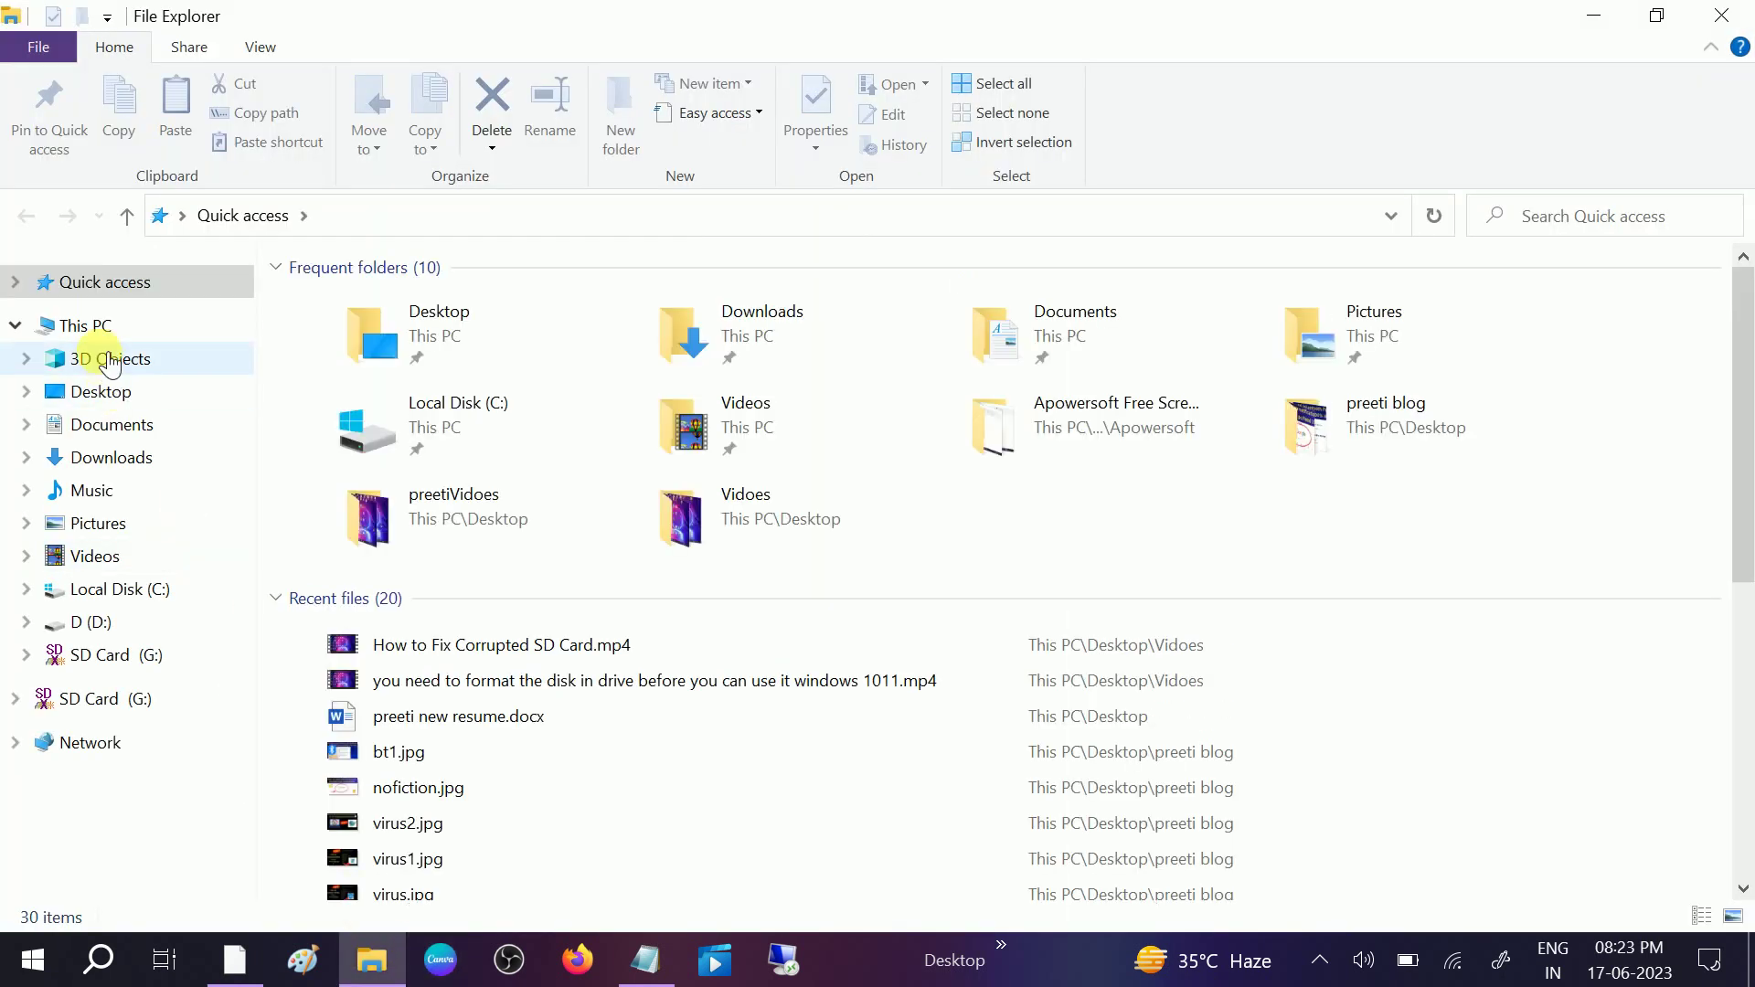
click(86, 328)
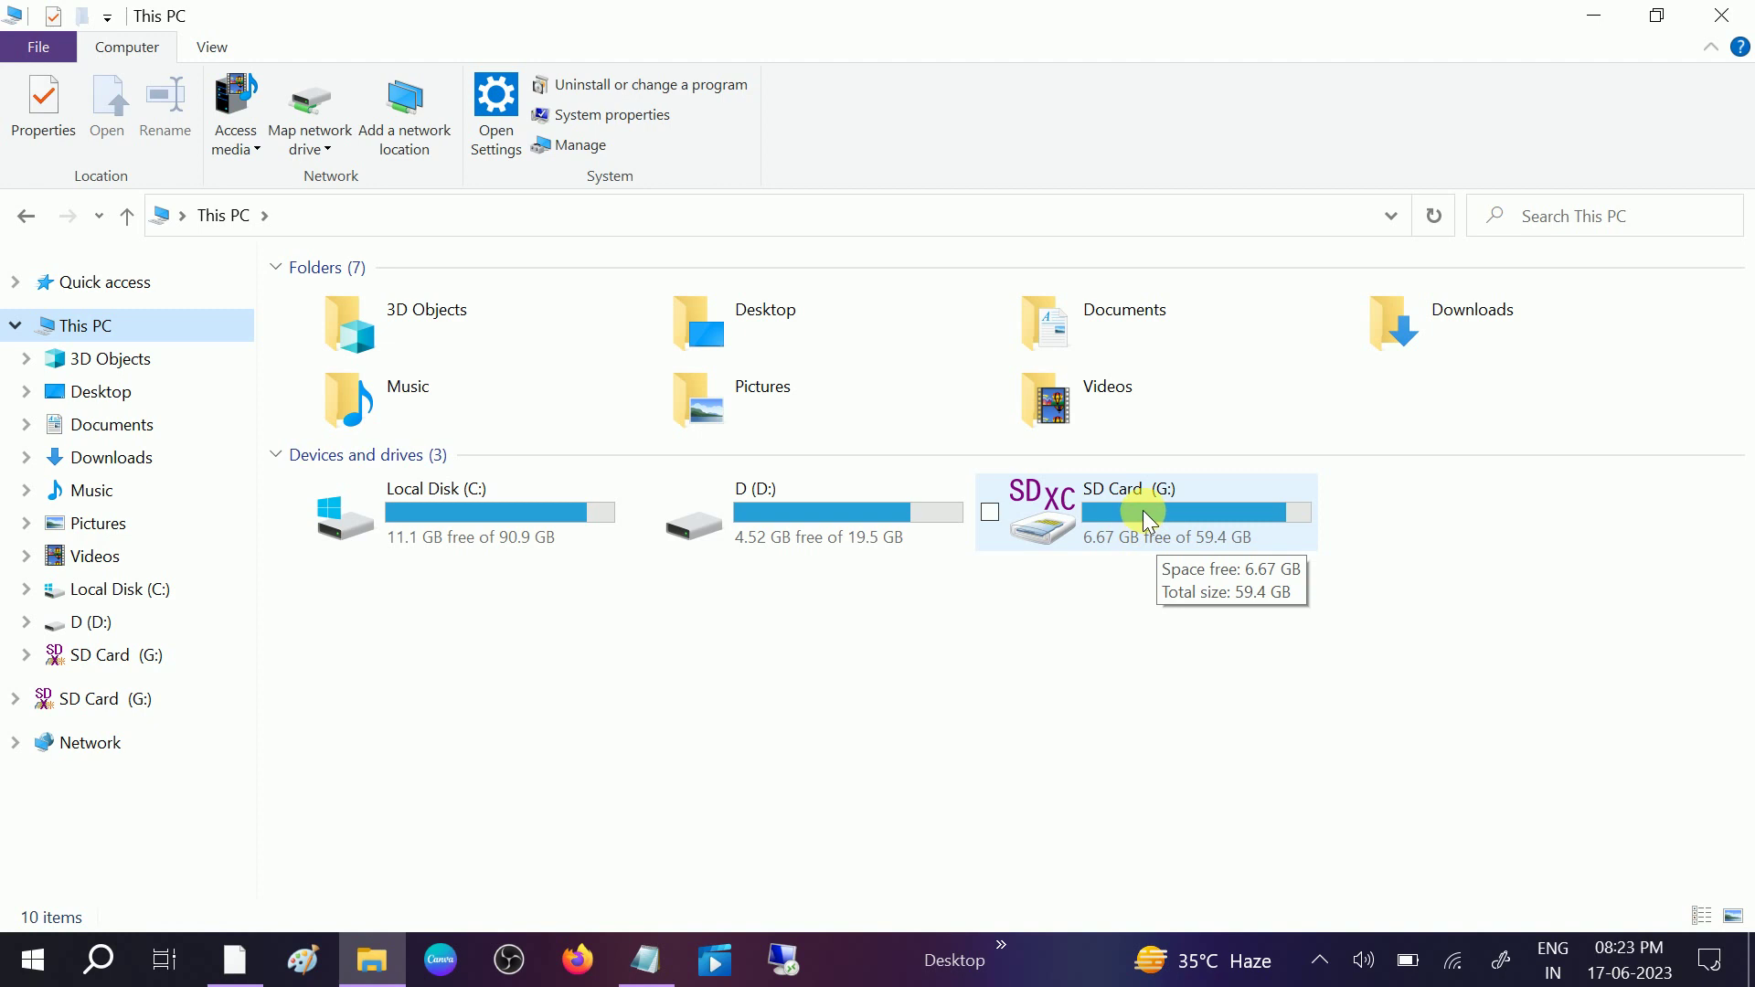
right_click(1144, 512)
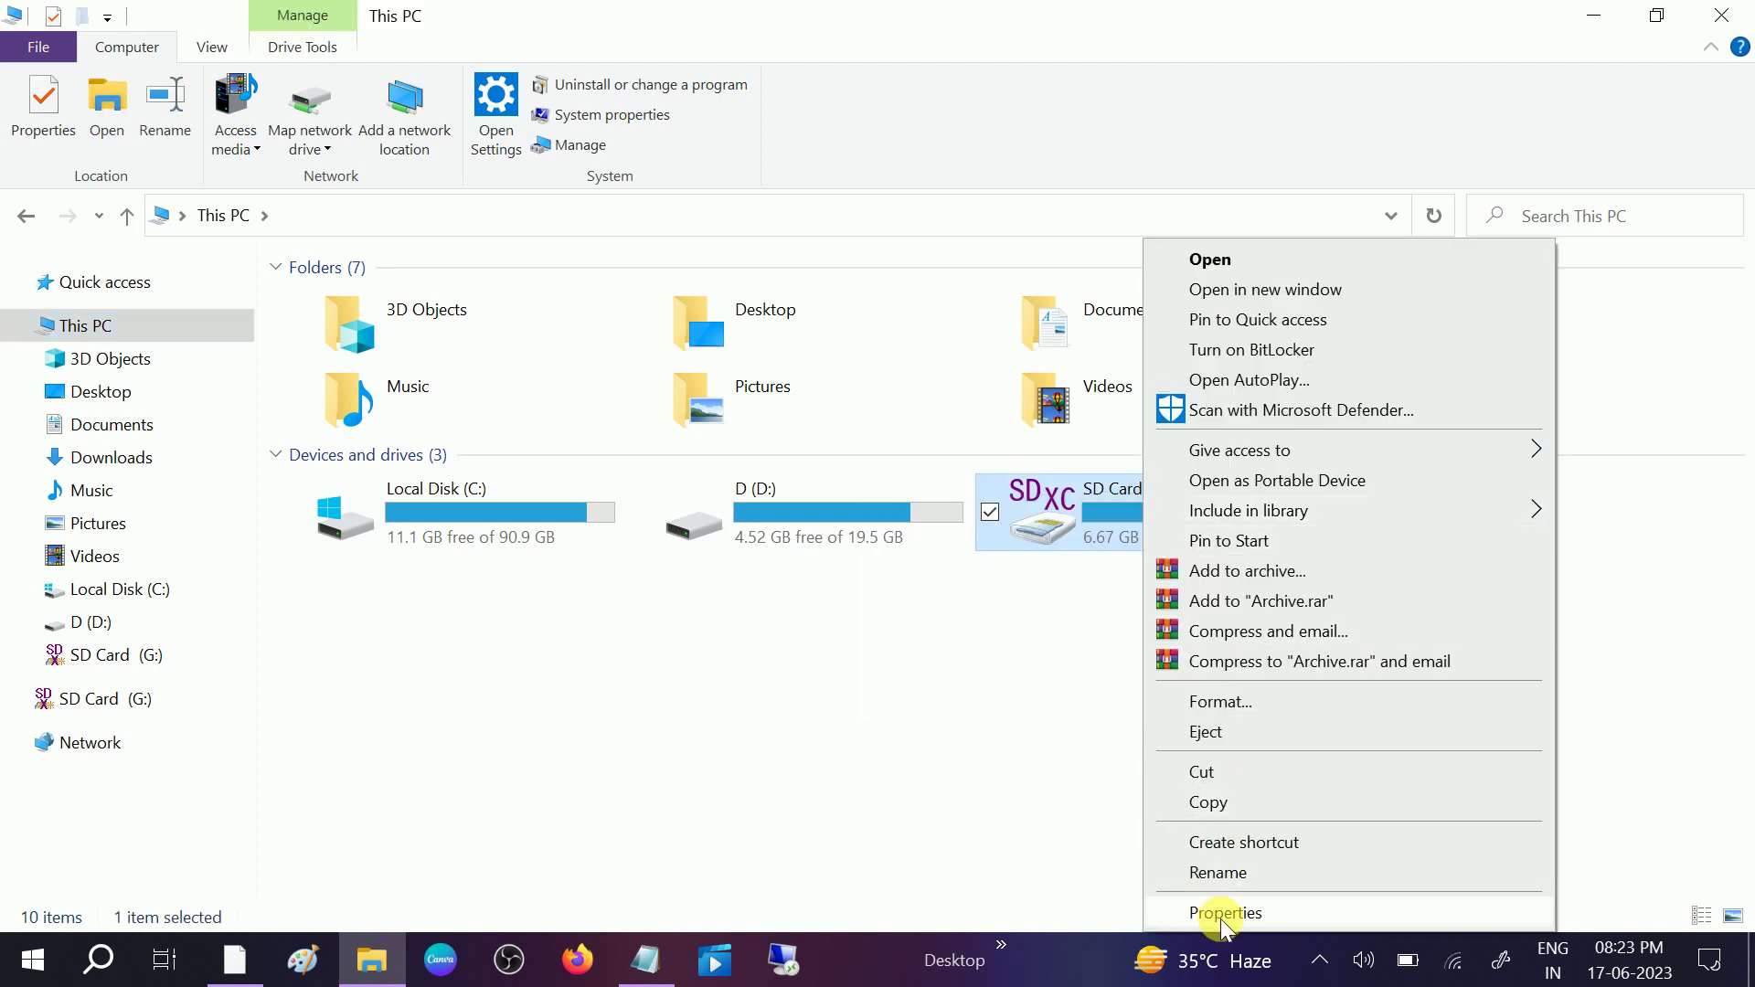
click(1223, 913)
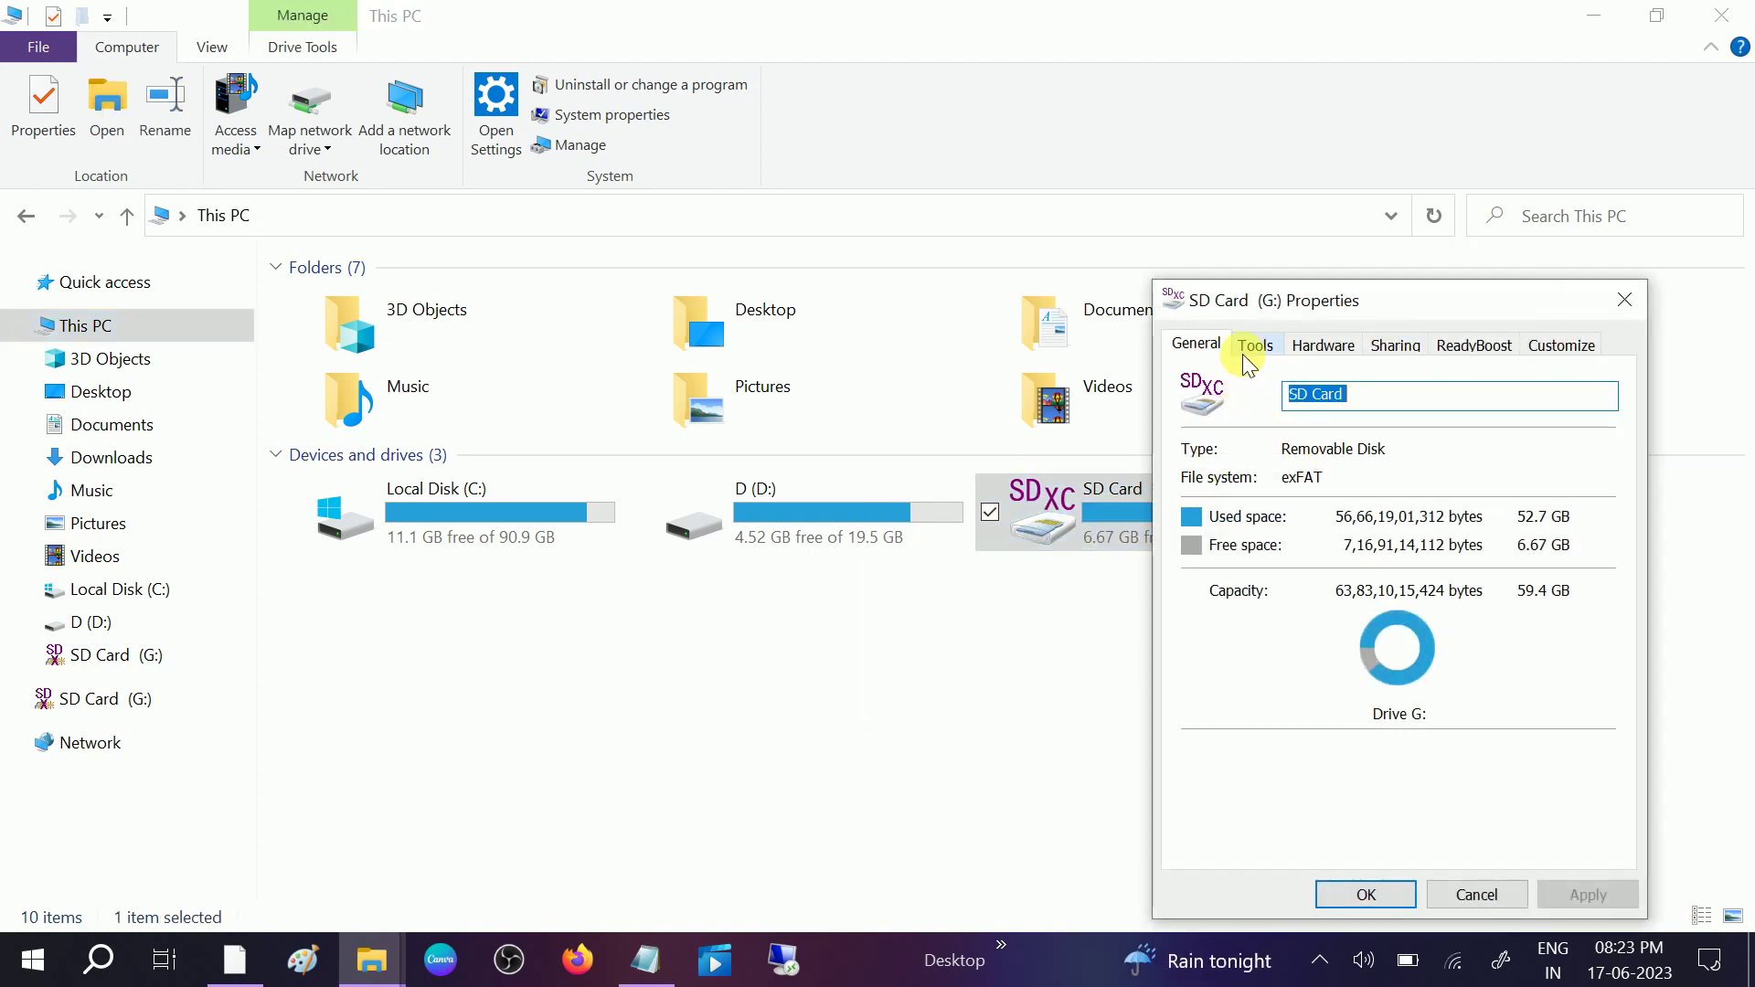
click(1252, 347)
click(1543, 466)
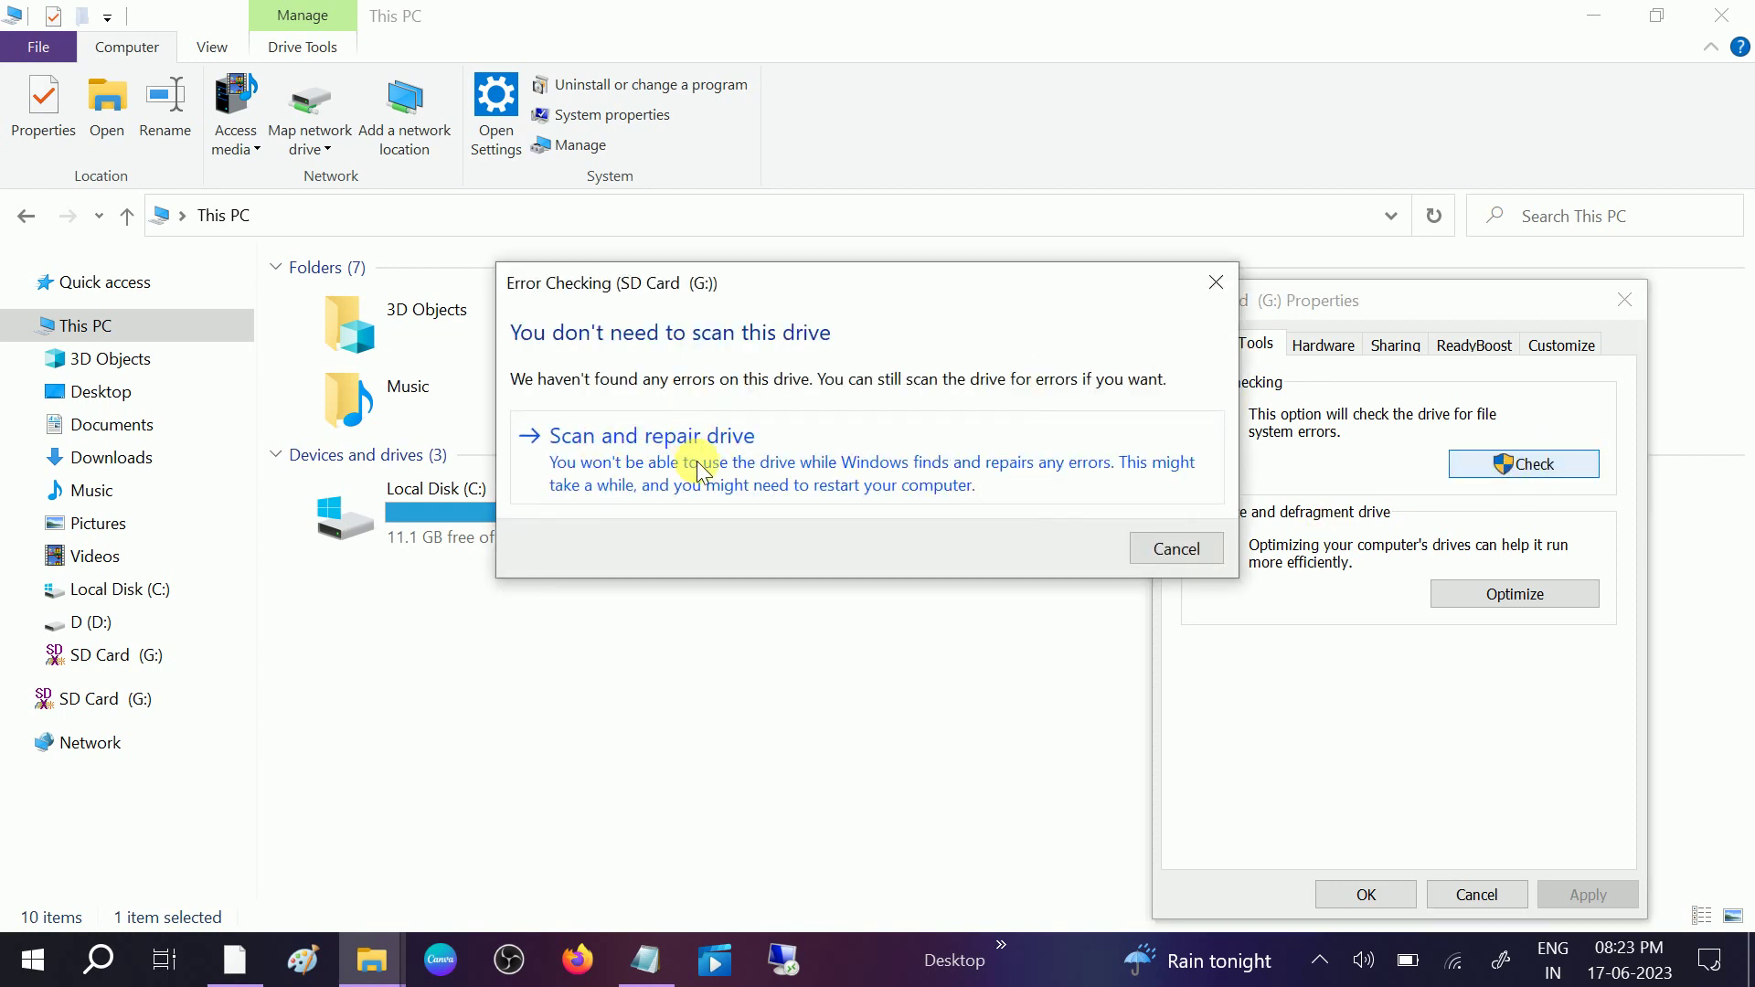
click(691, 461)
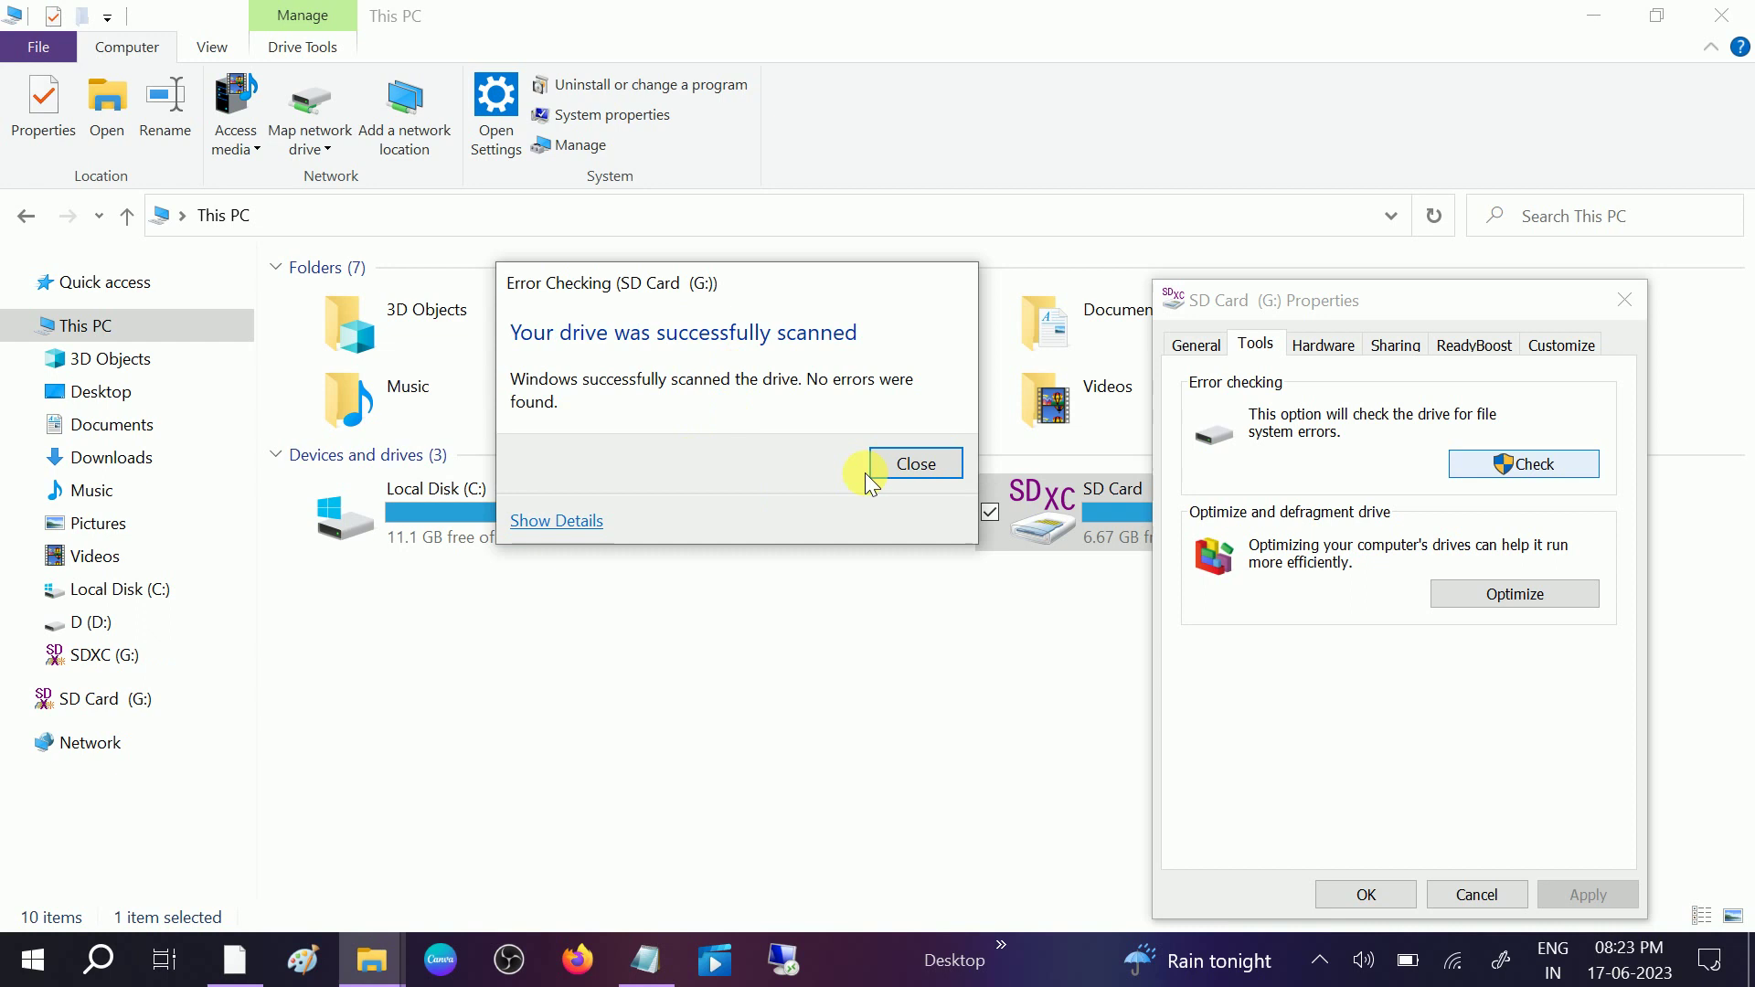
click(912, 463)
click(1362, 895)
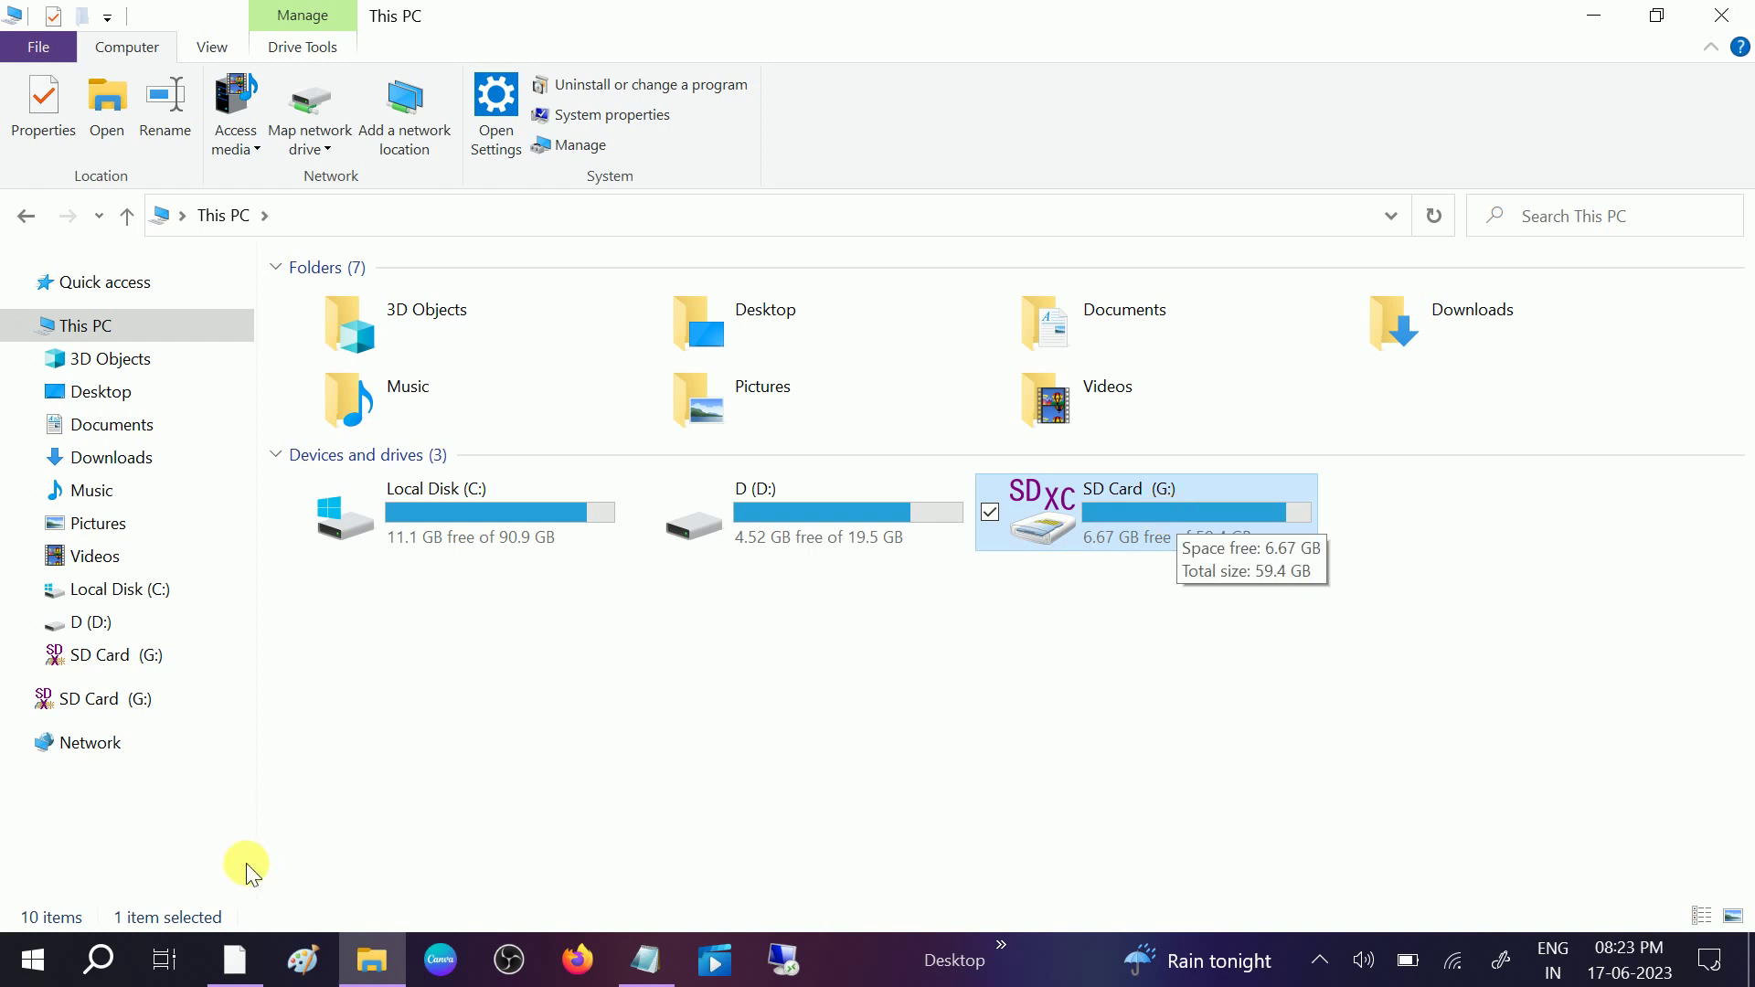
Launch Command Prompt as administrator from a 'cmd' search and move its window aside.
click(112, 961)
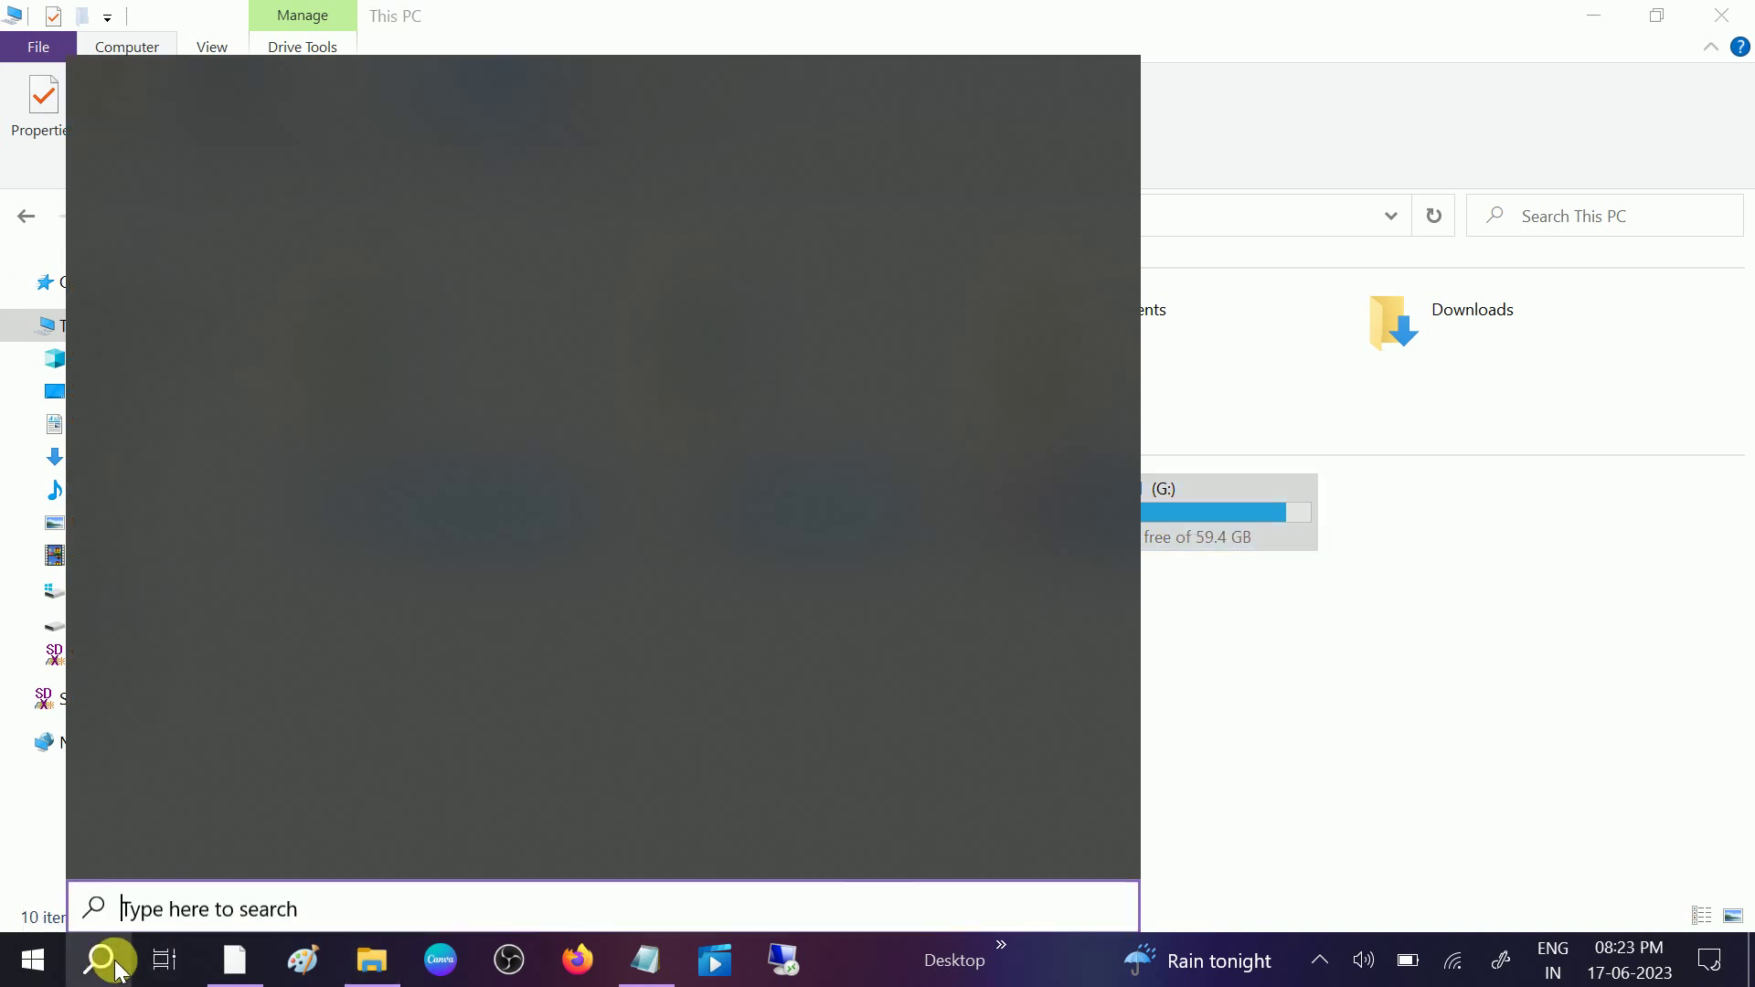
text(cmd)
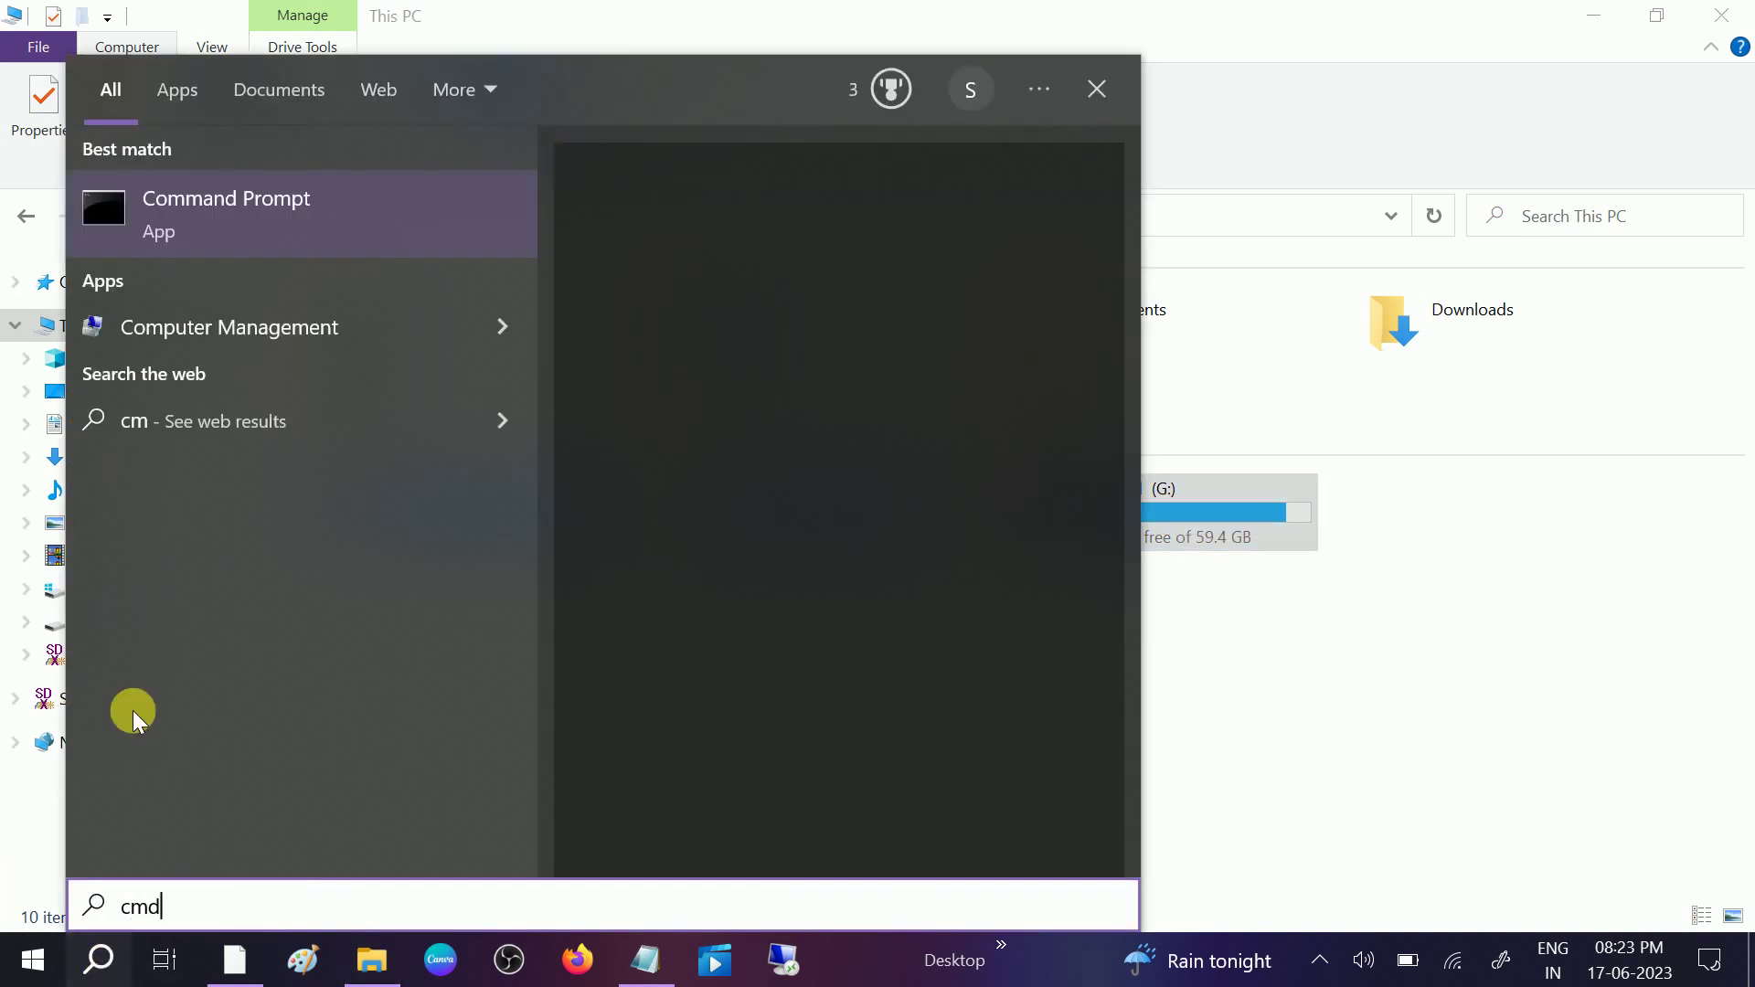
right_click(357, 209)
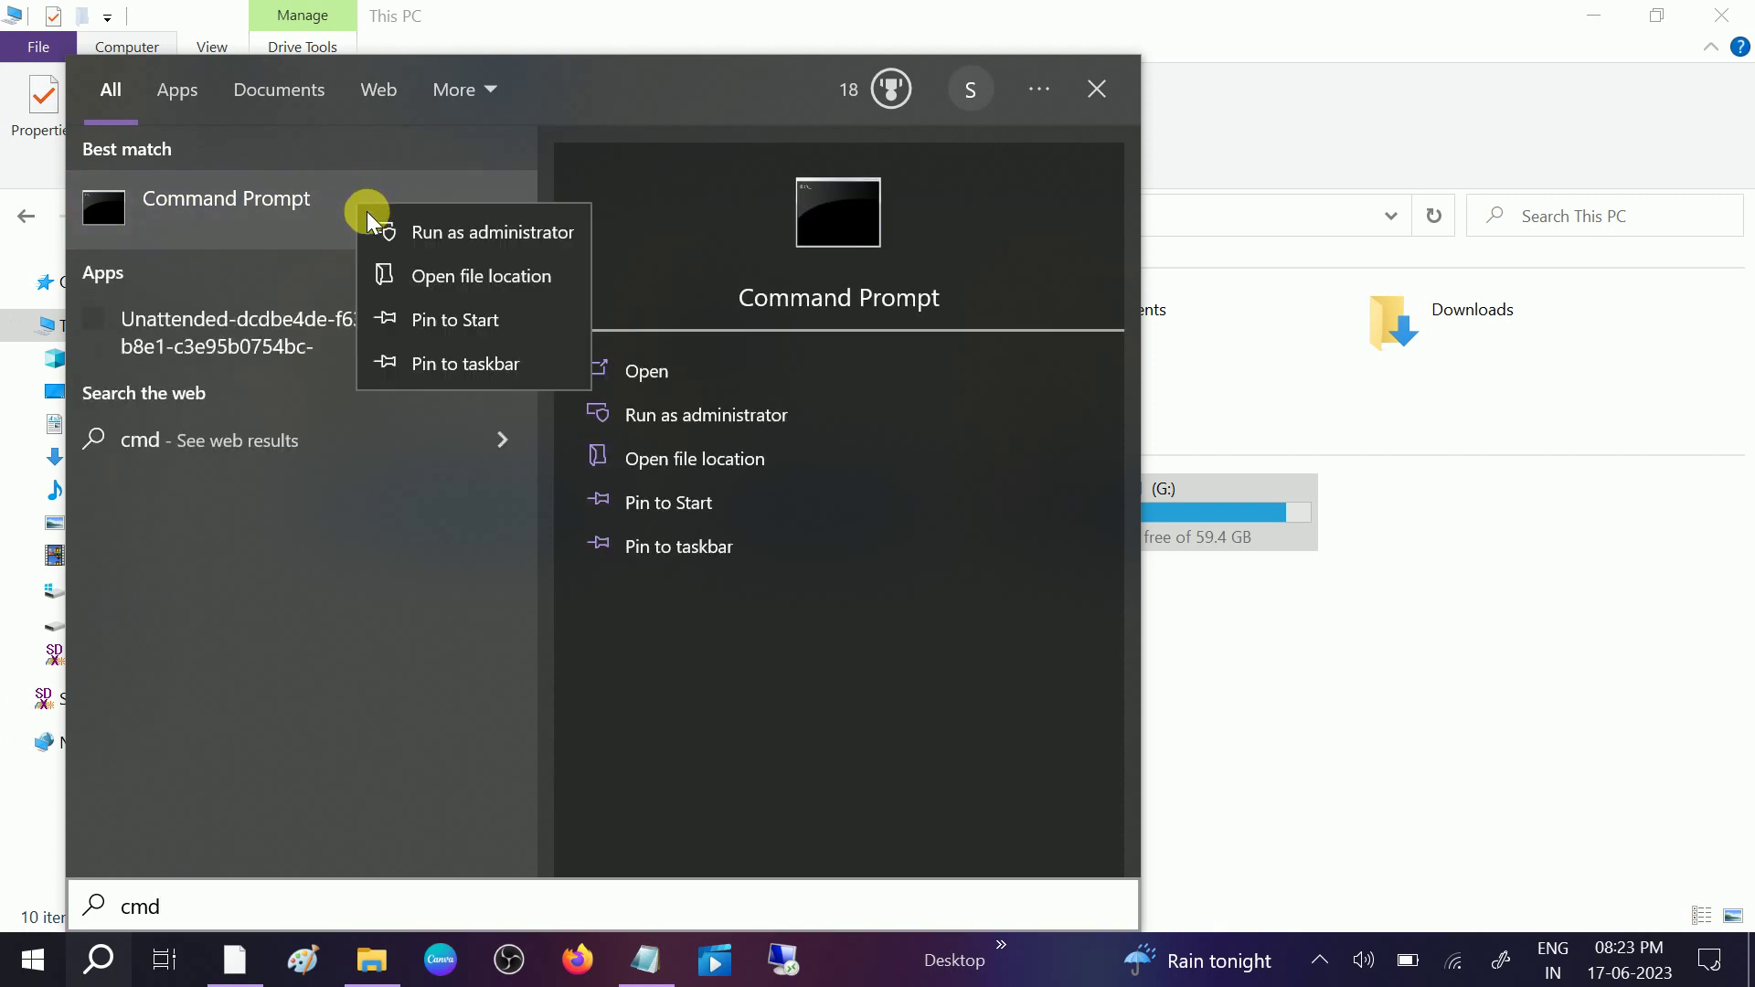
key(Escape)
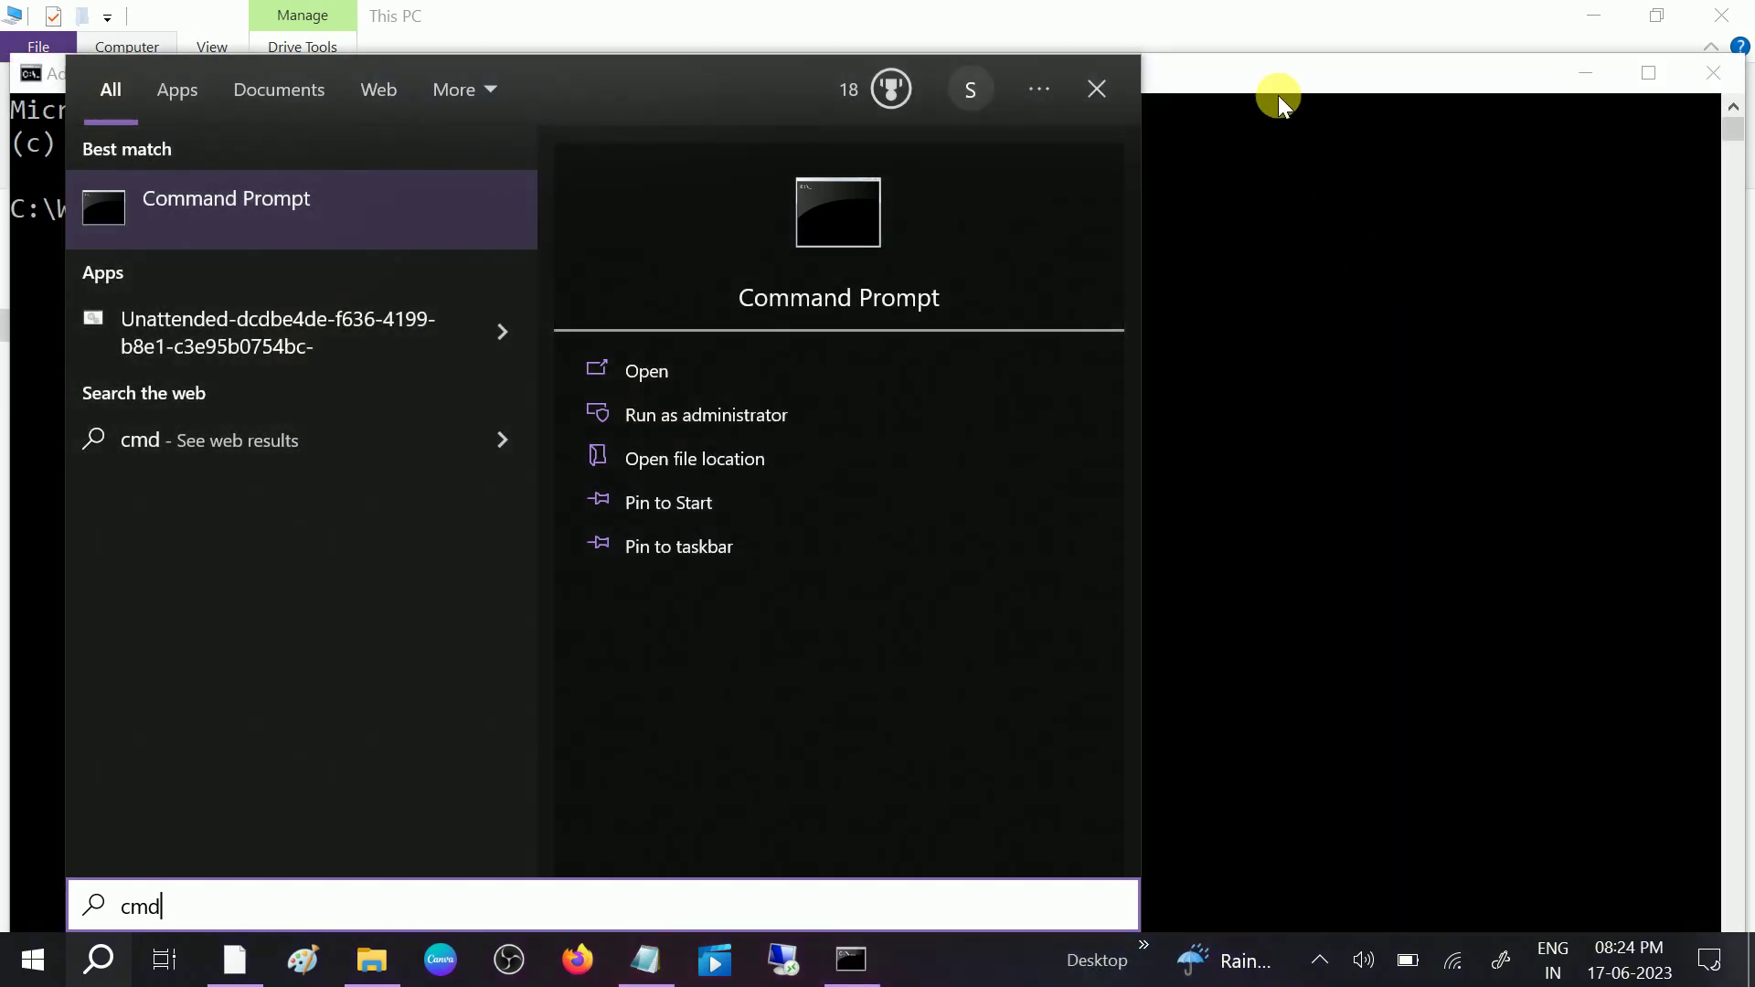
click(1278, 95)
drag(1300, 152, 1591, 613)
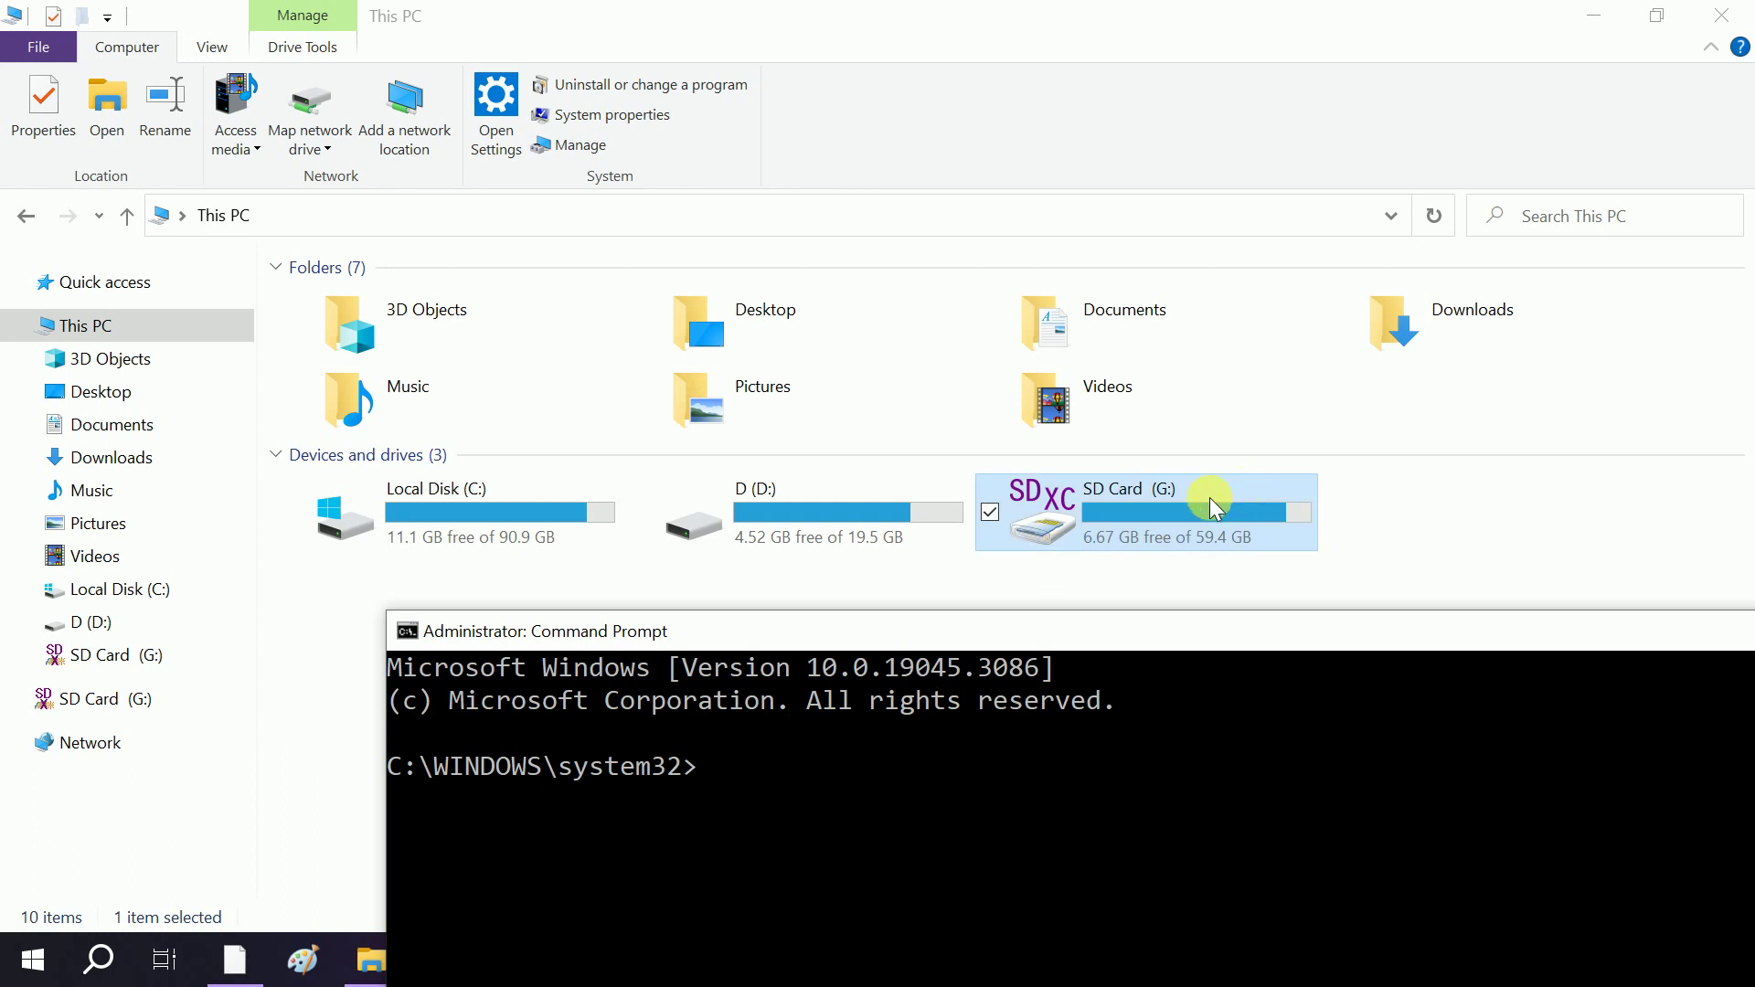
Run chkdsk g: /f on the SD card and maximize the console.
text(c)
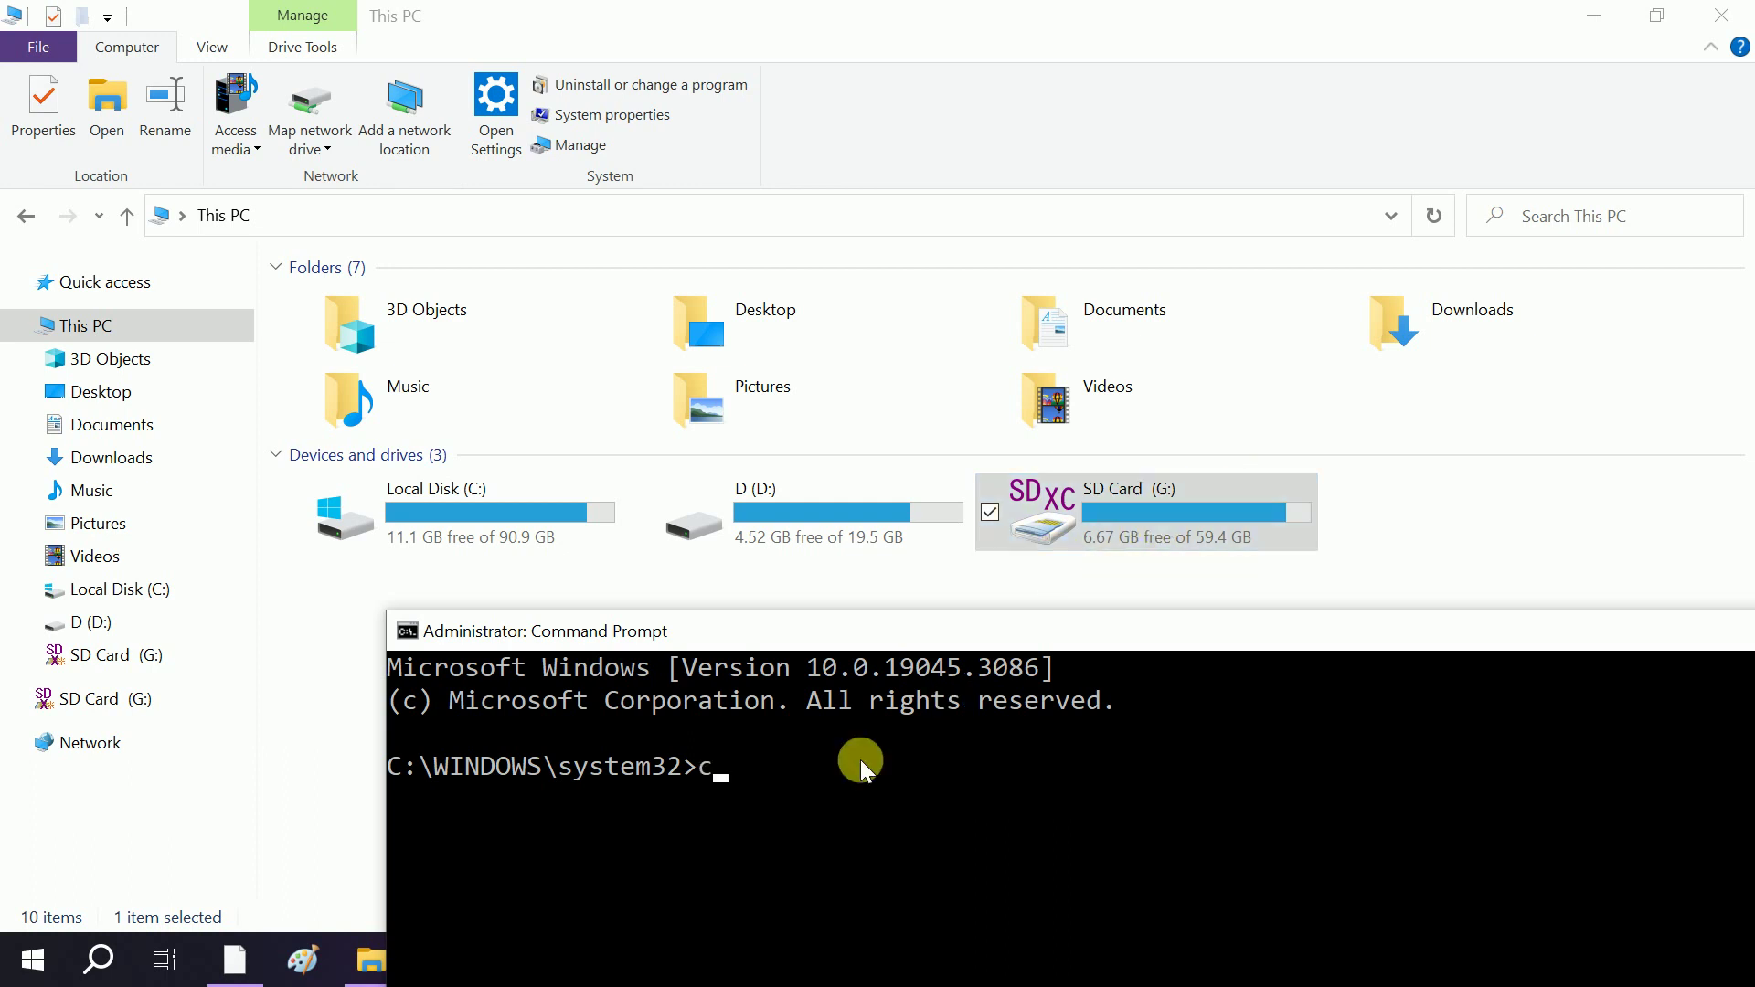
text(hkdsk g: /f)
key(Return)
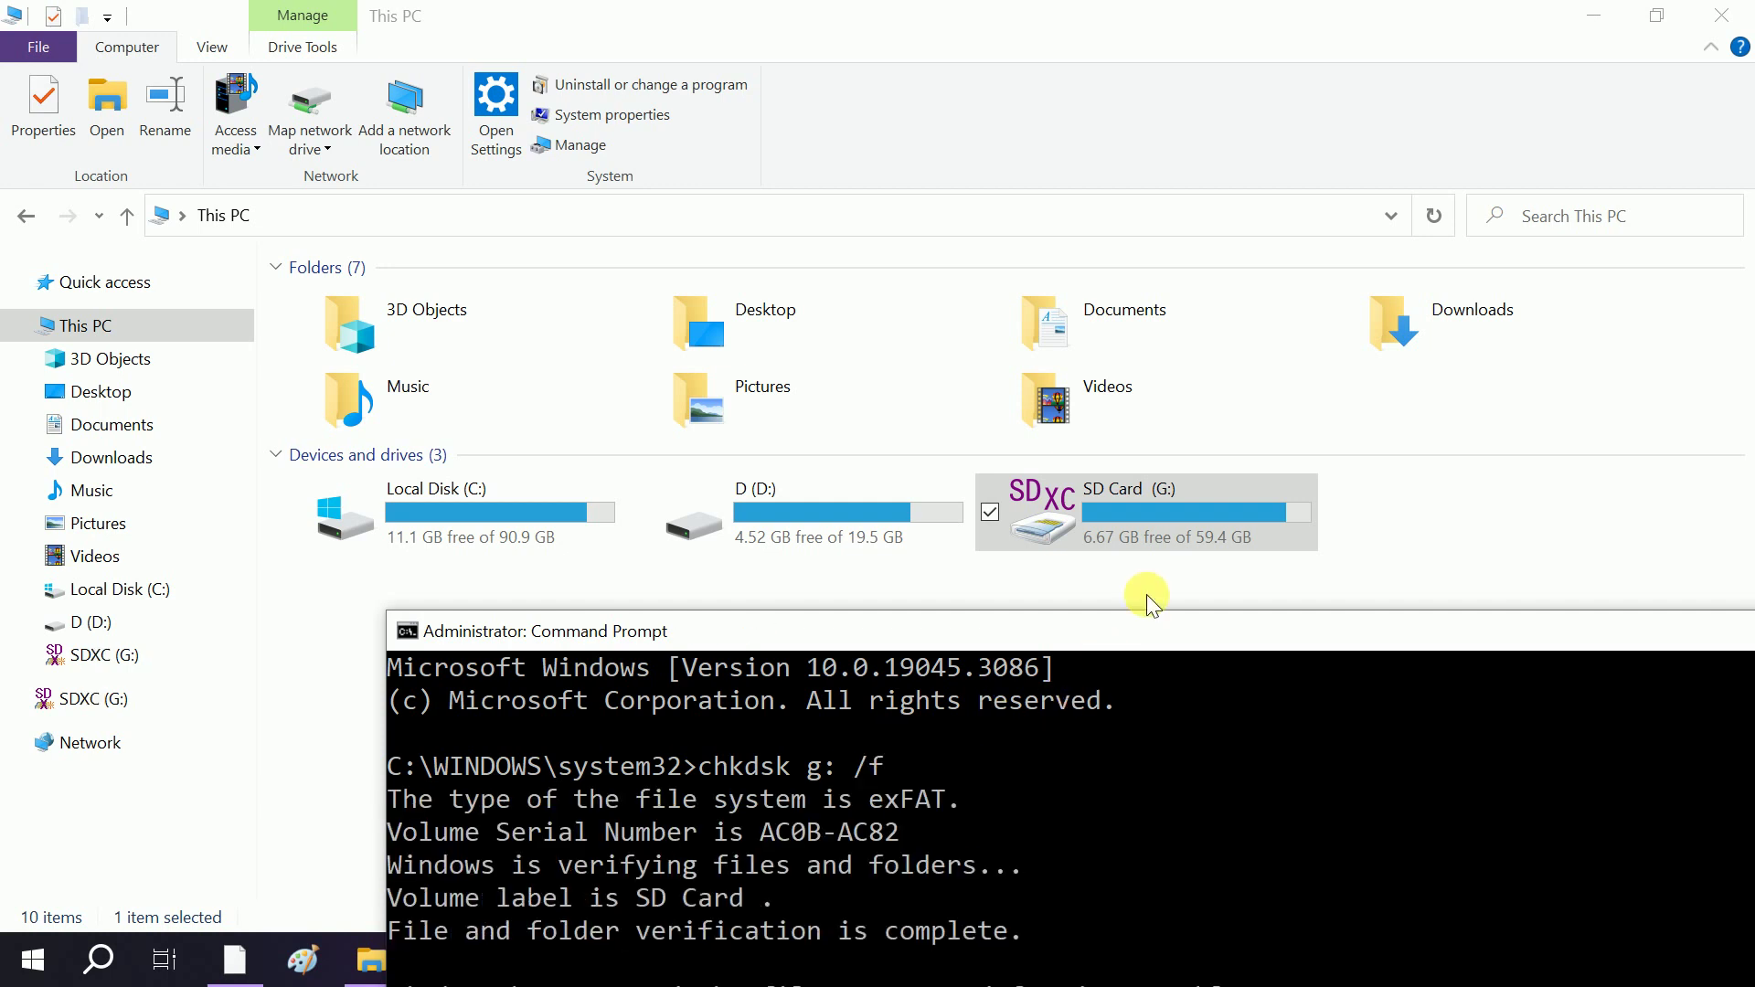
drag(1138, 625, 1076, 36)
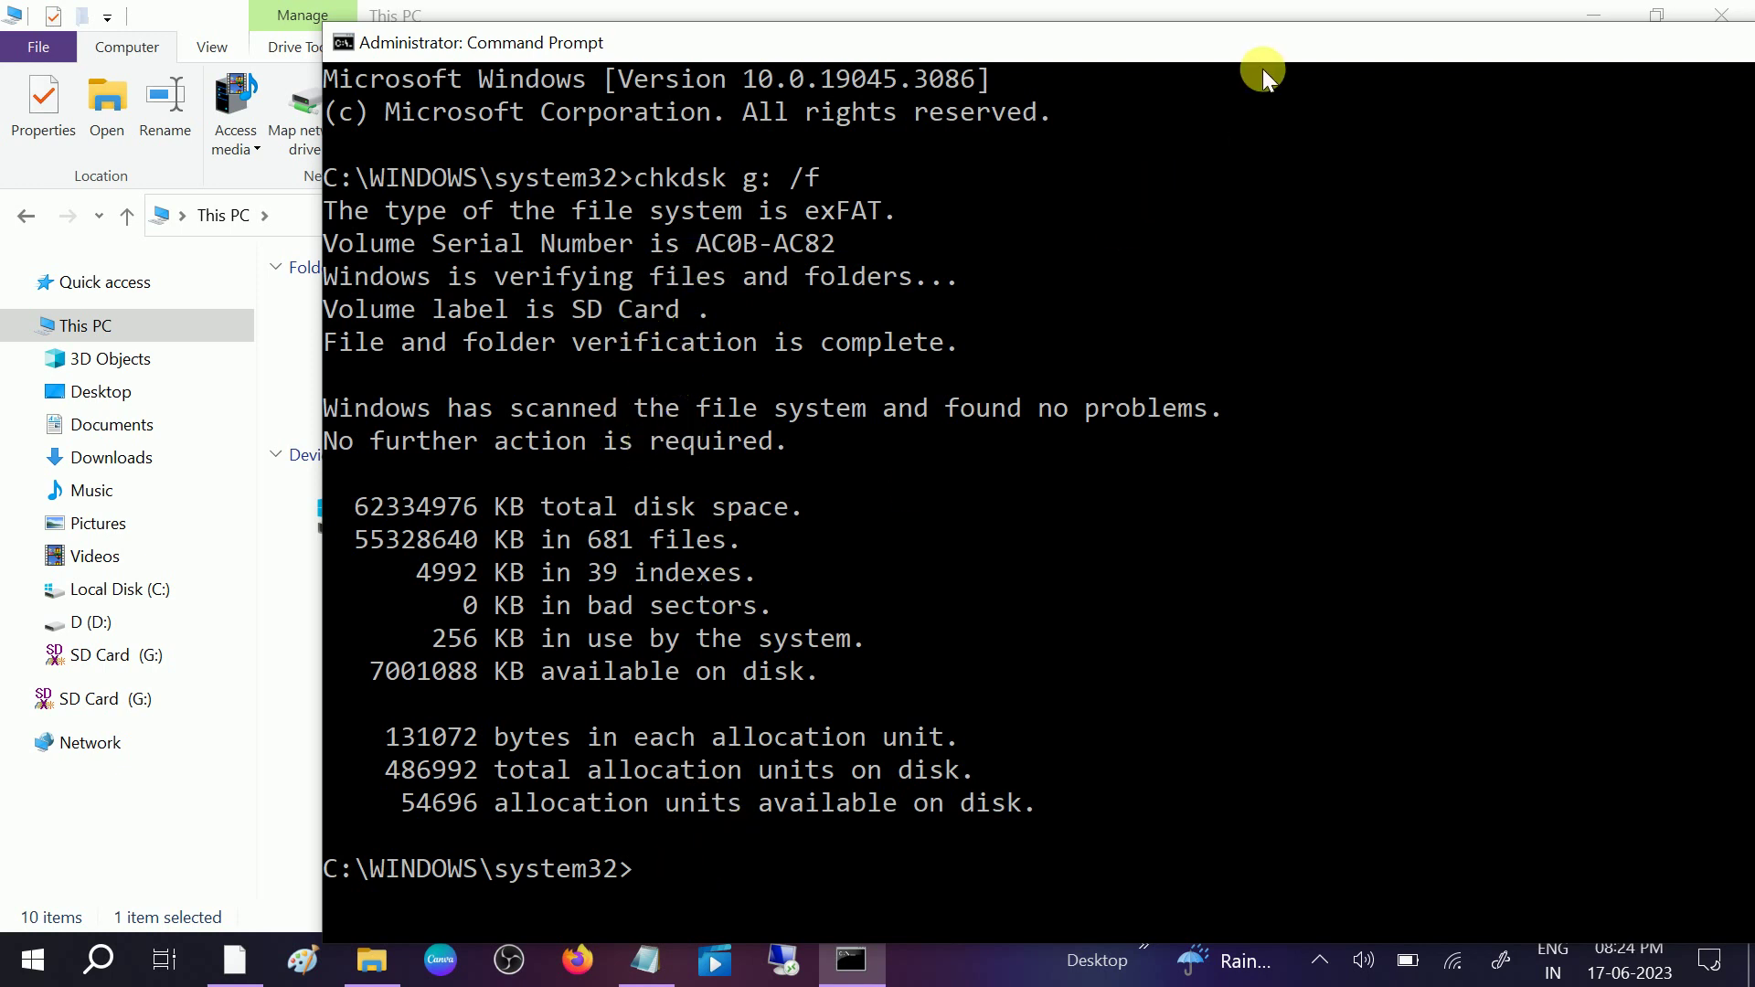
double_click(1270, 40)
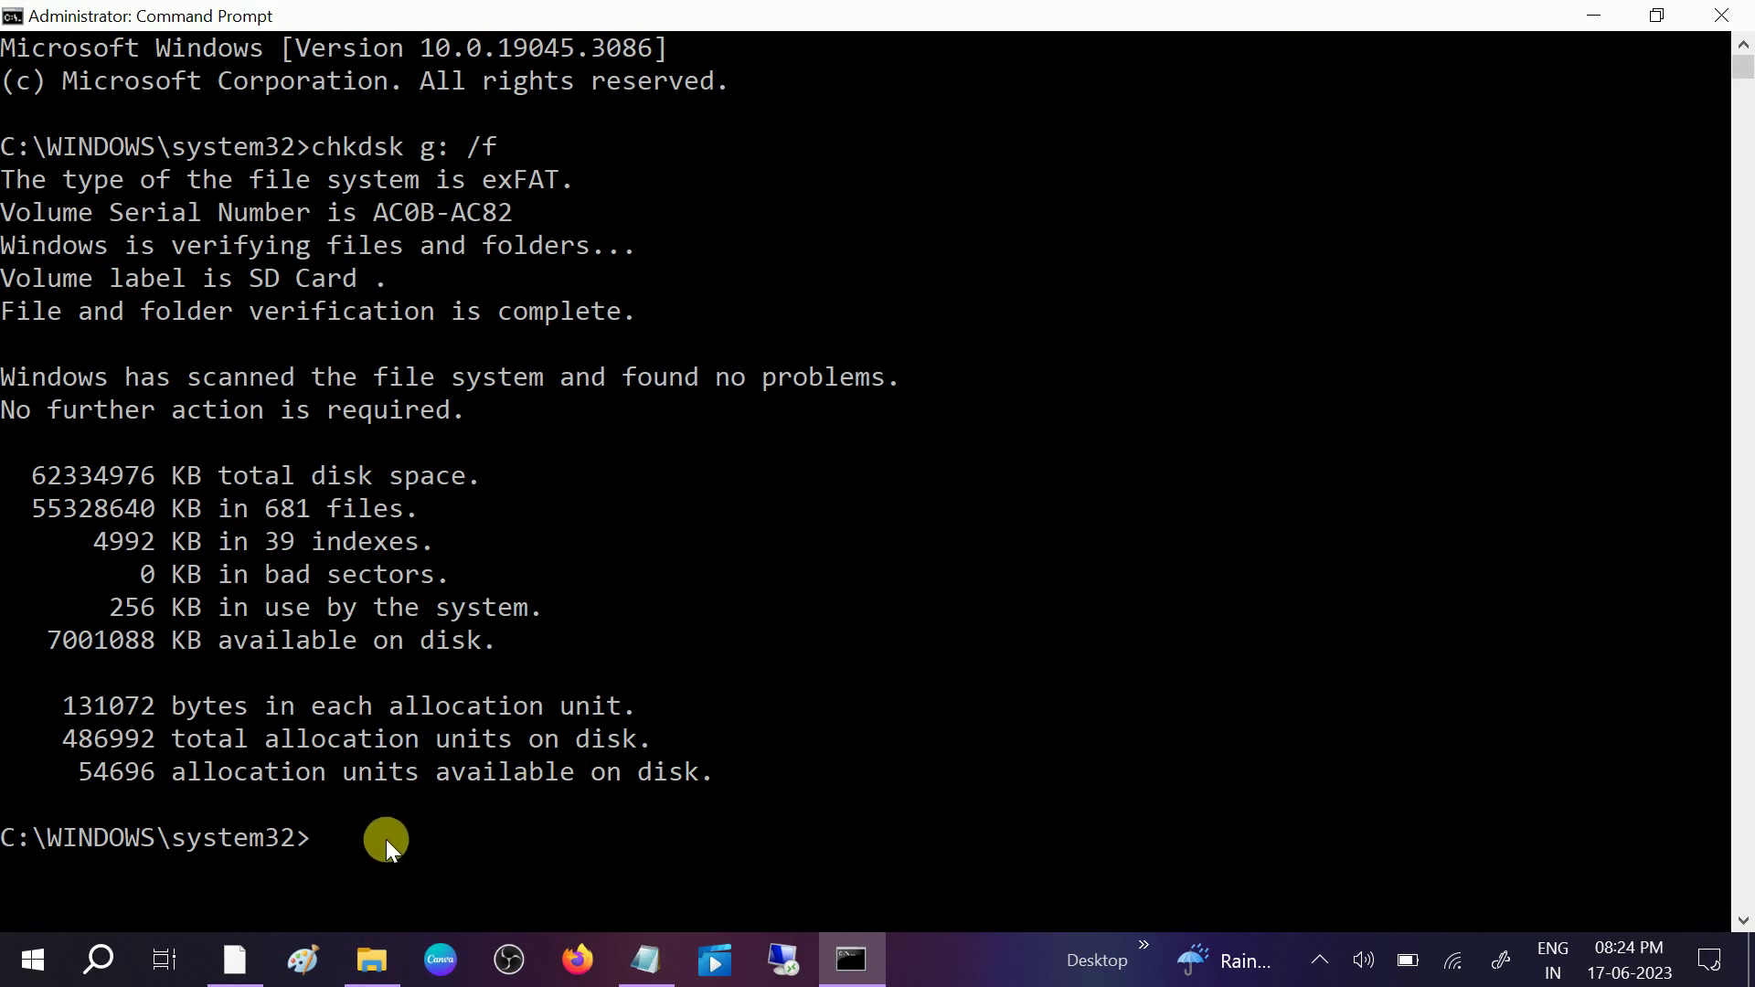
Rerun the check on G: as chkdsk g: /r.
key(Up)
key(BackSpace)
text(r)
key(Return)
scroll(377, 856, down, 7)
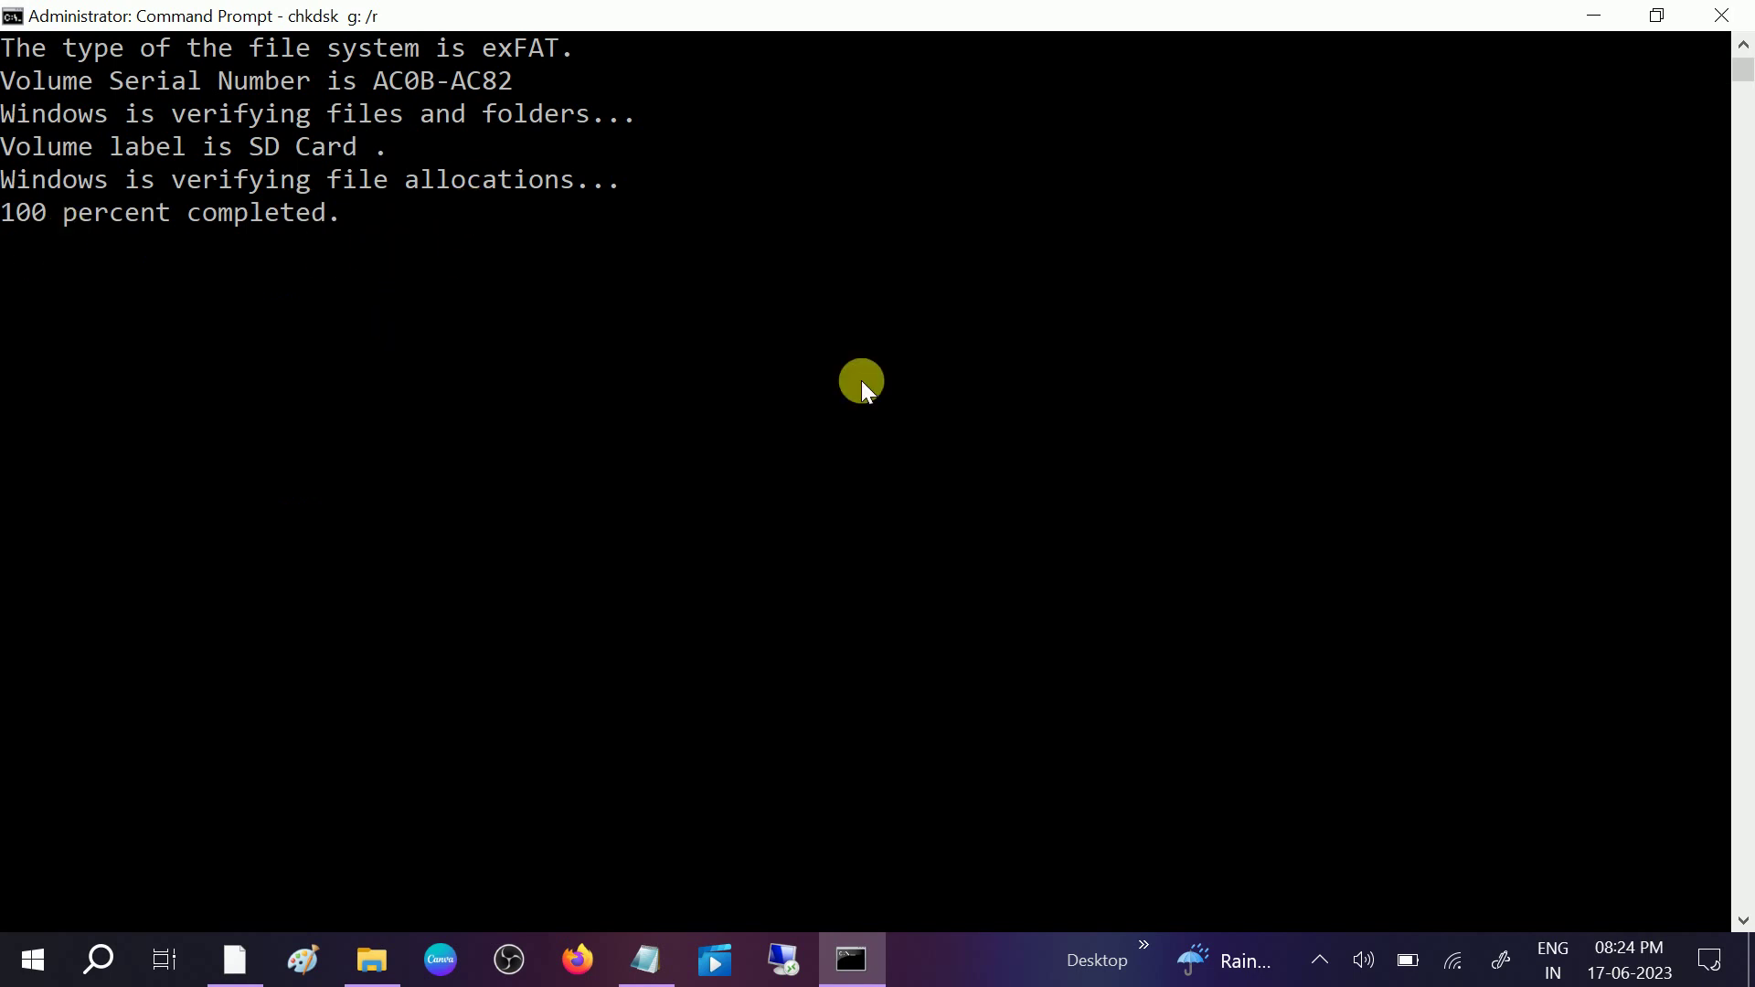
click(1710, 17)
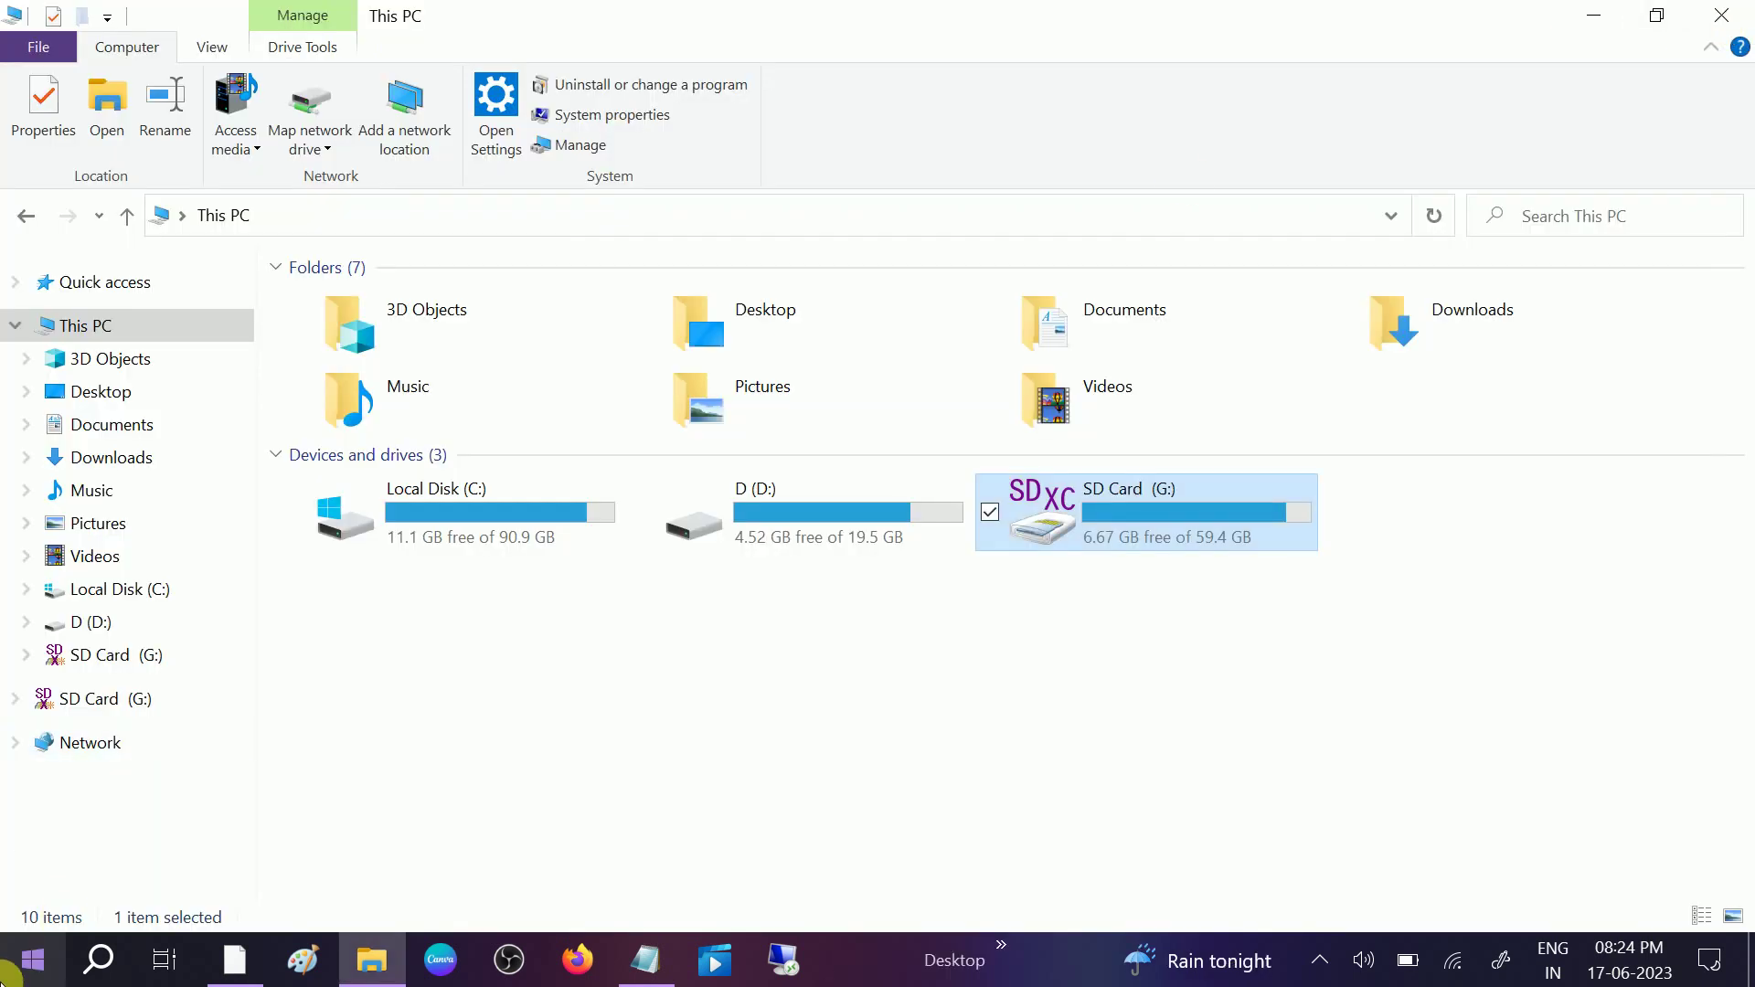
click(27, 955)
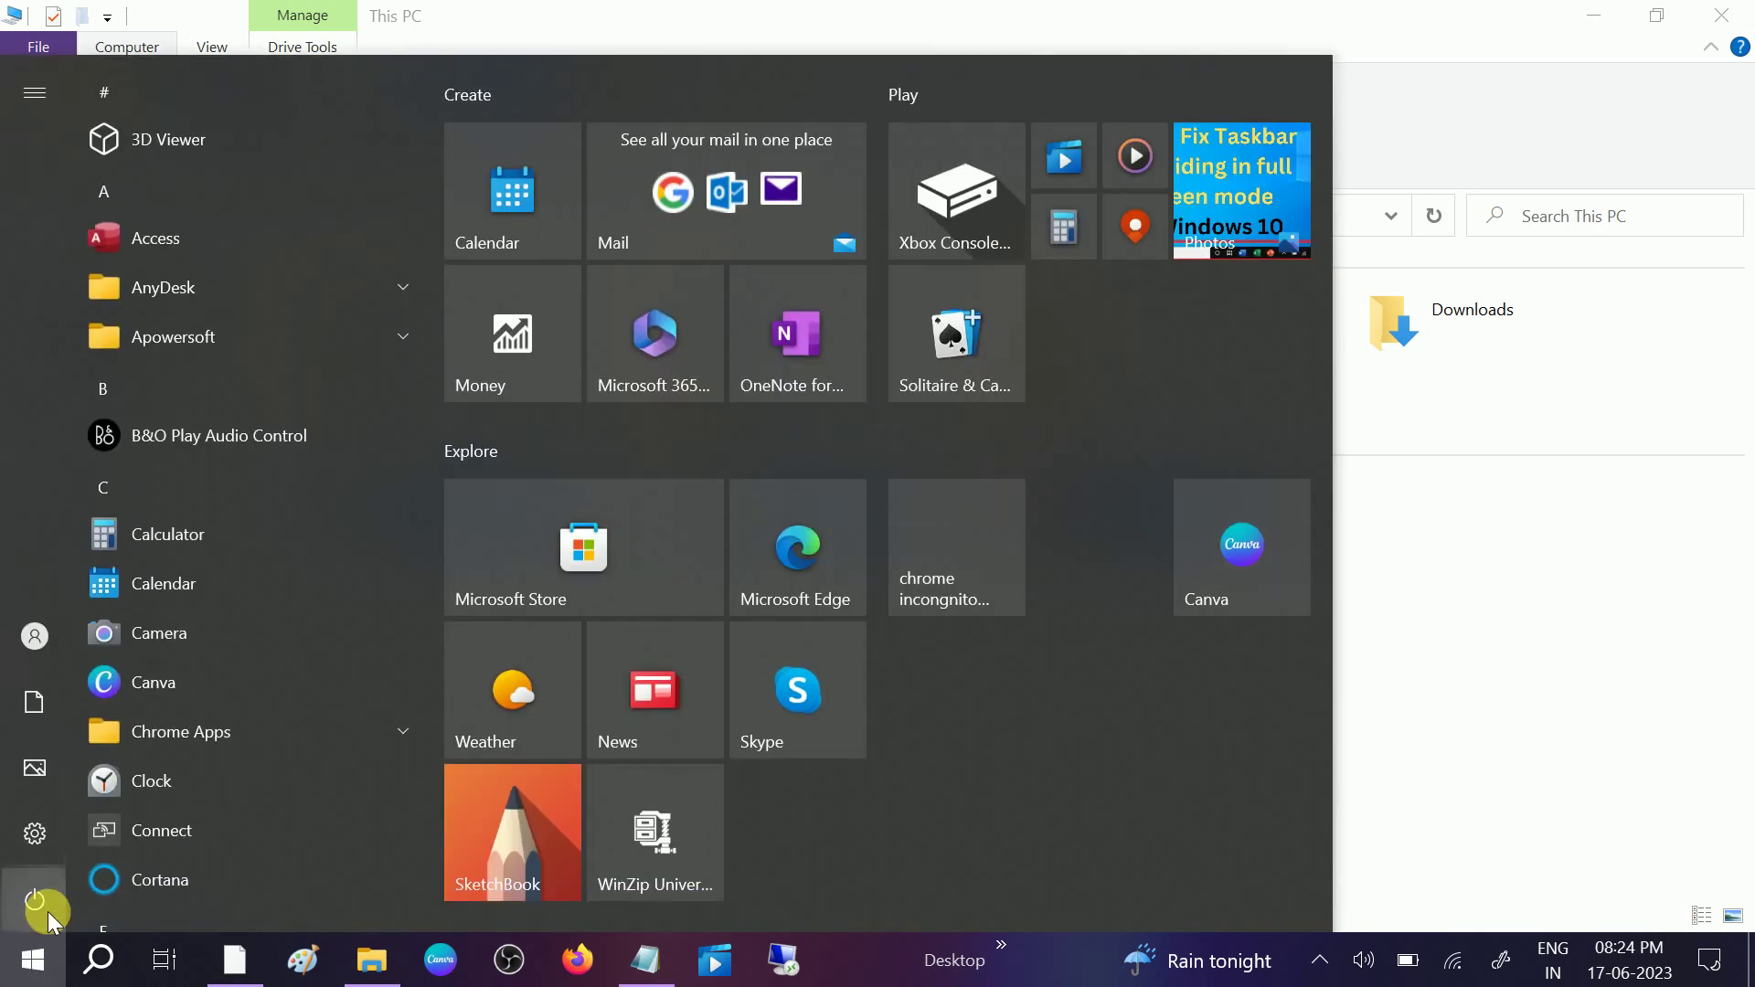
click(1385, 708)
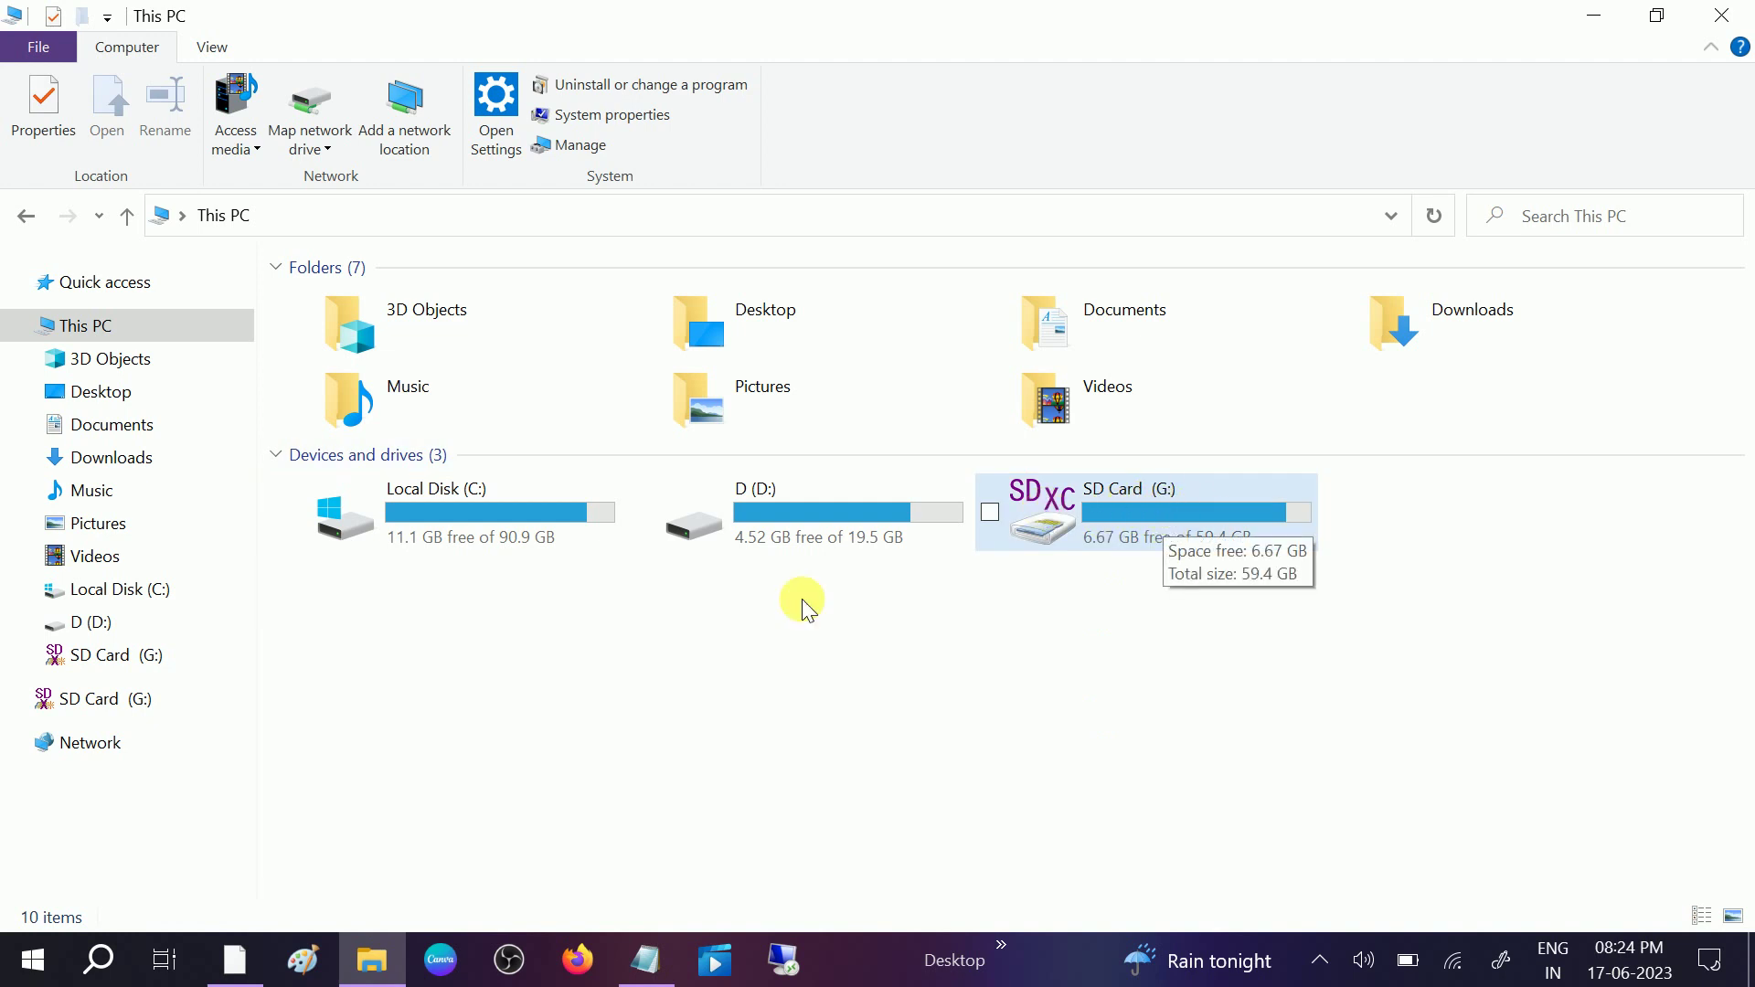
Open Disk Management via the 'Create and format hard disk partitions' search result, then bring up Run.
click(97, 970)
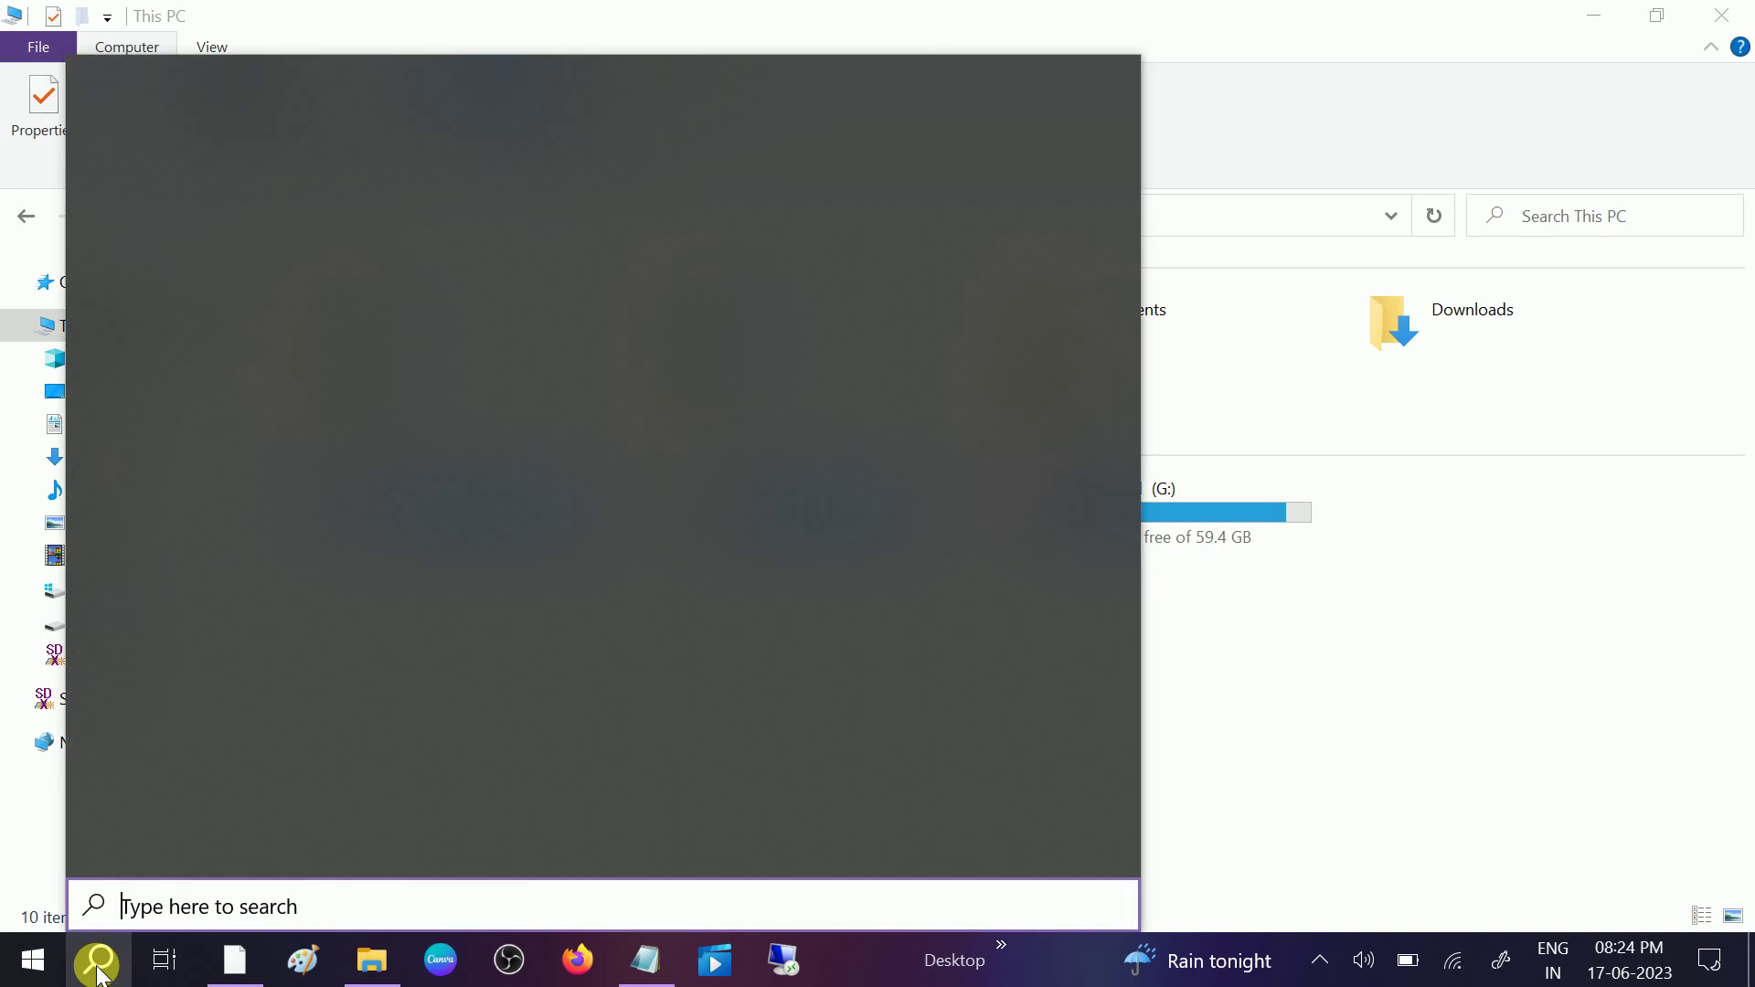
text(creat)
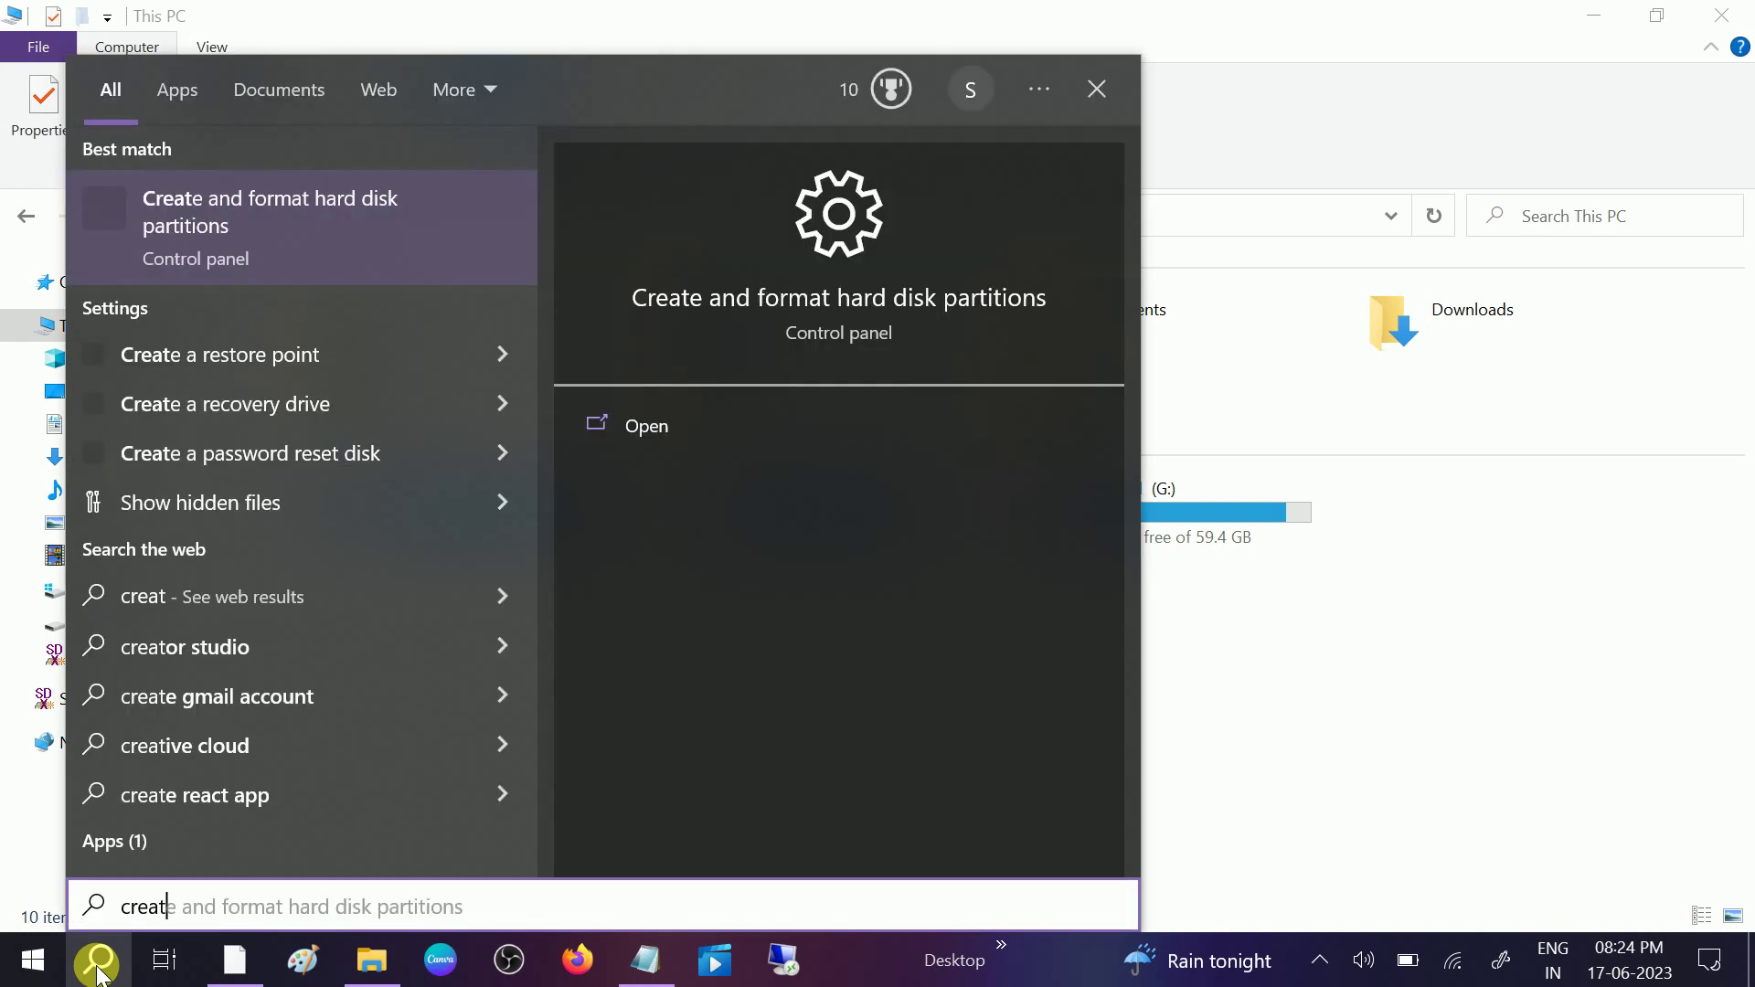
click(319, 217)
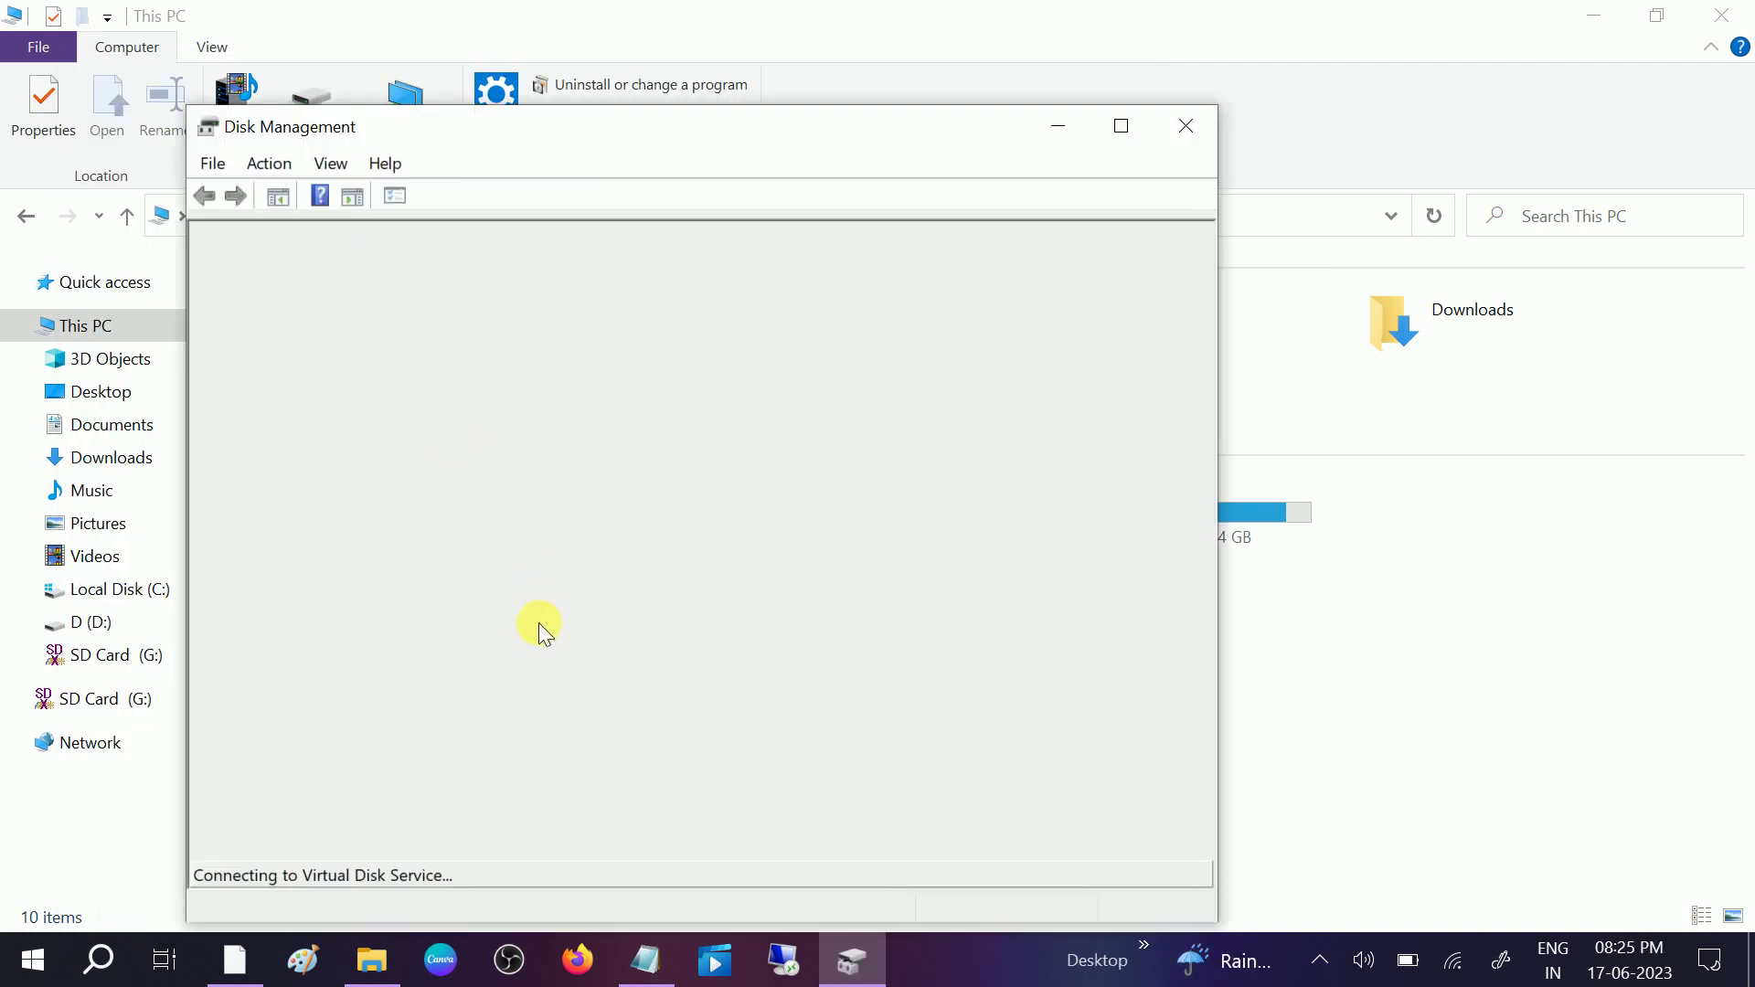
key(super+r)
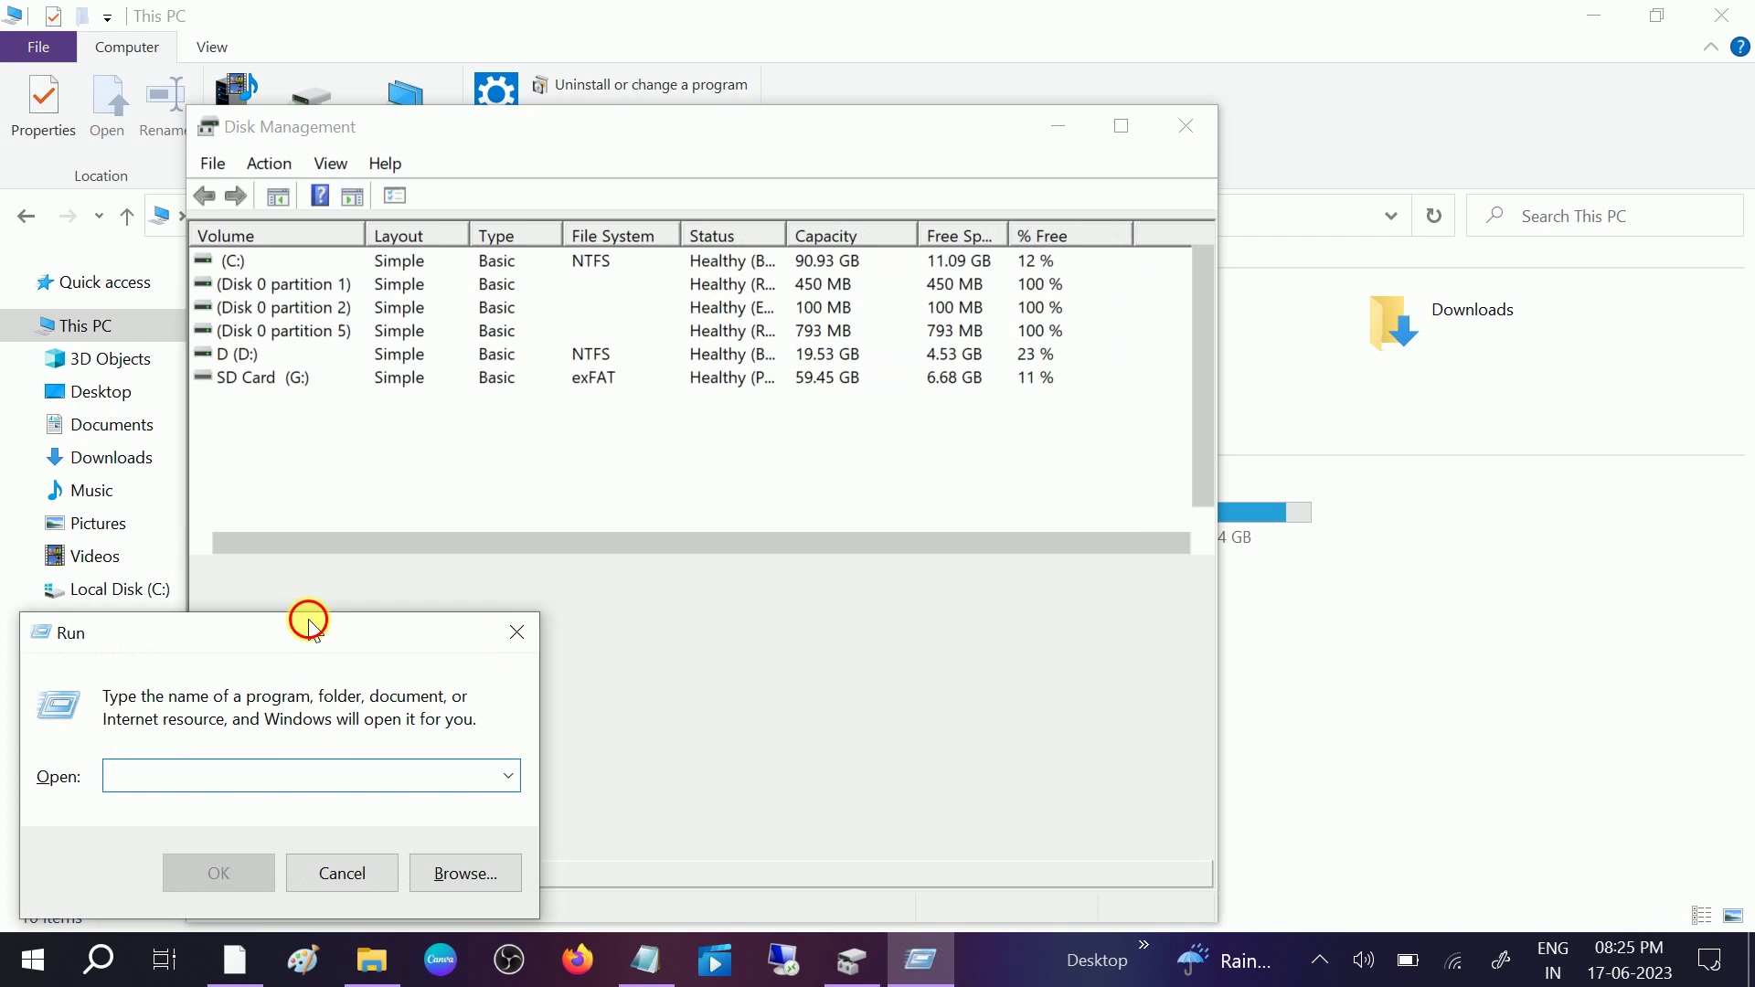
Reopen Disk Management with diskmgmt.msc from the Run box and maximize it.
click(799, 556)
click(920, 960)
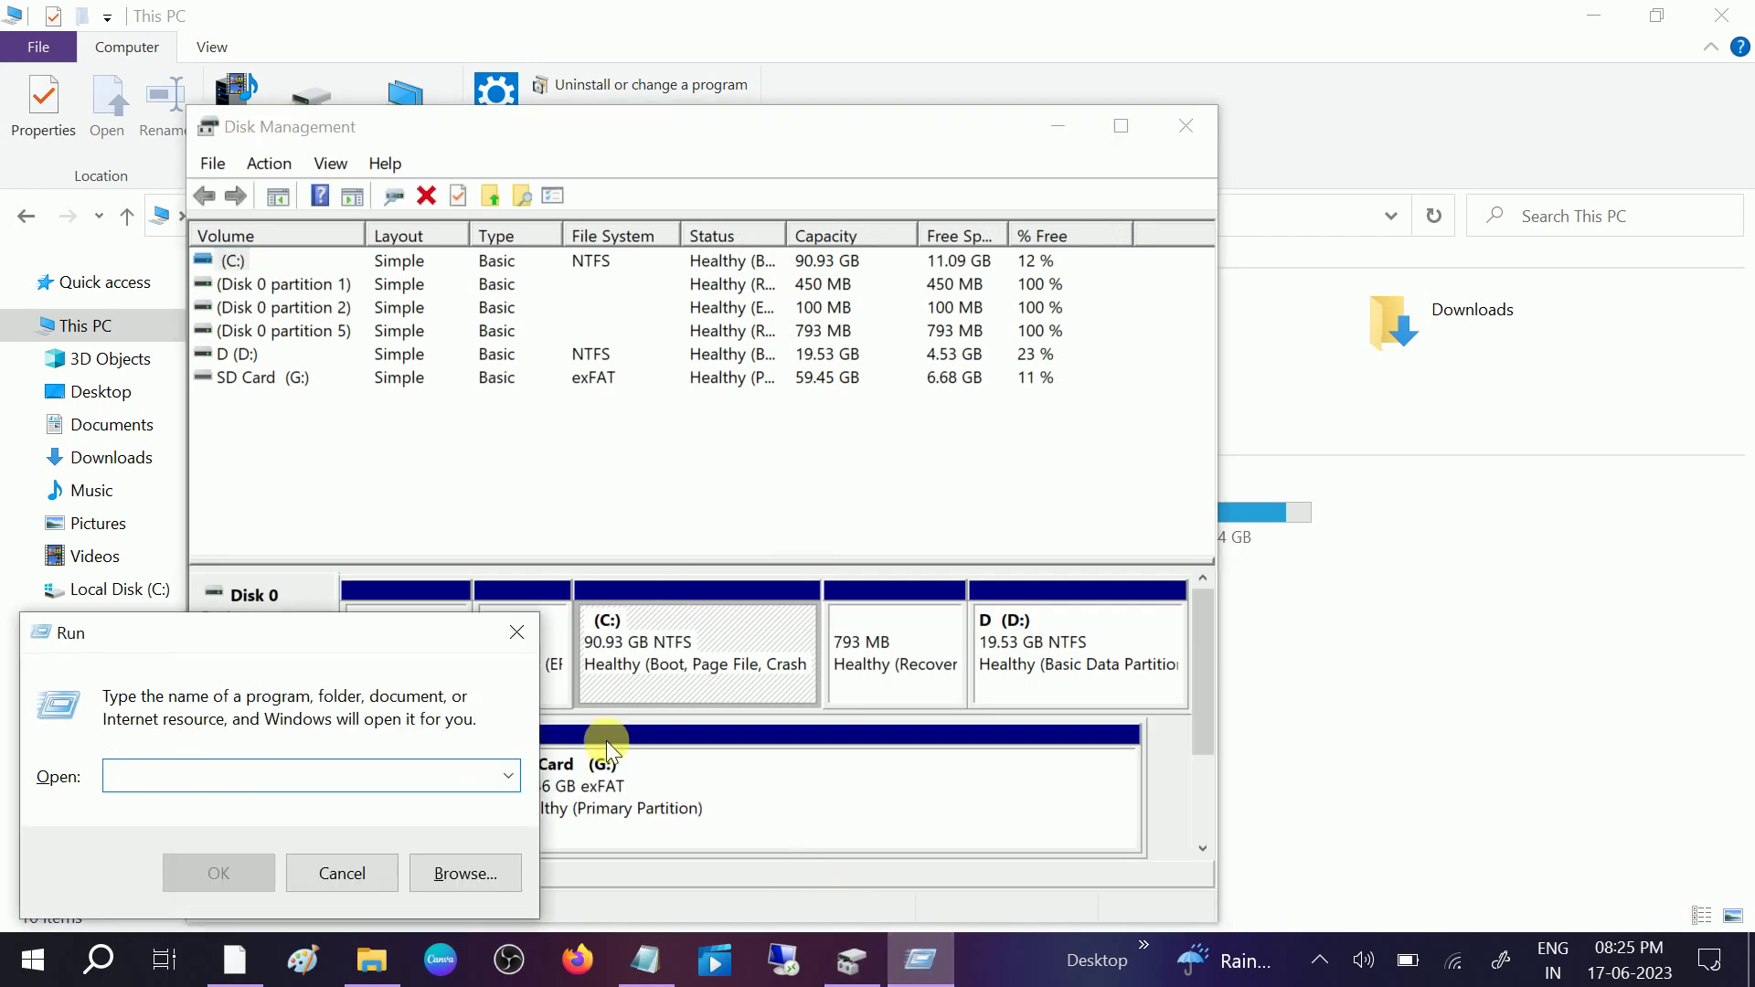
text(disk)
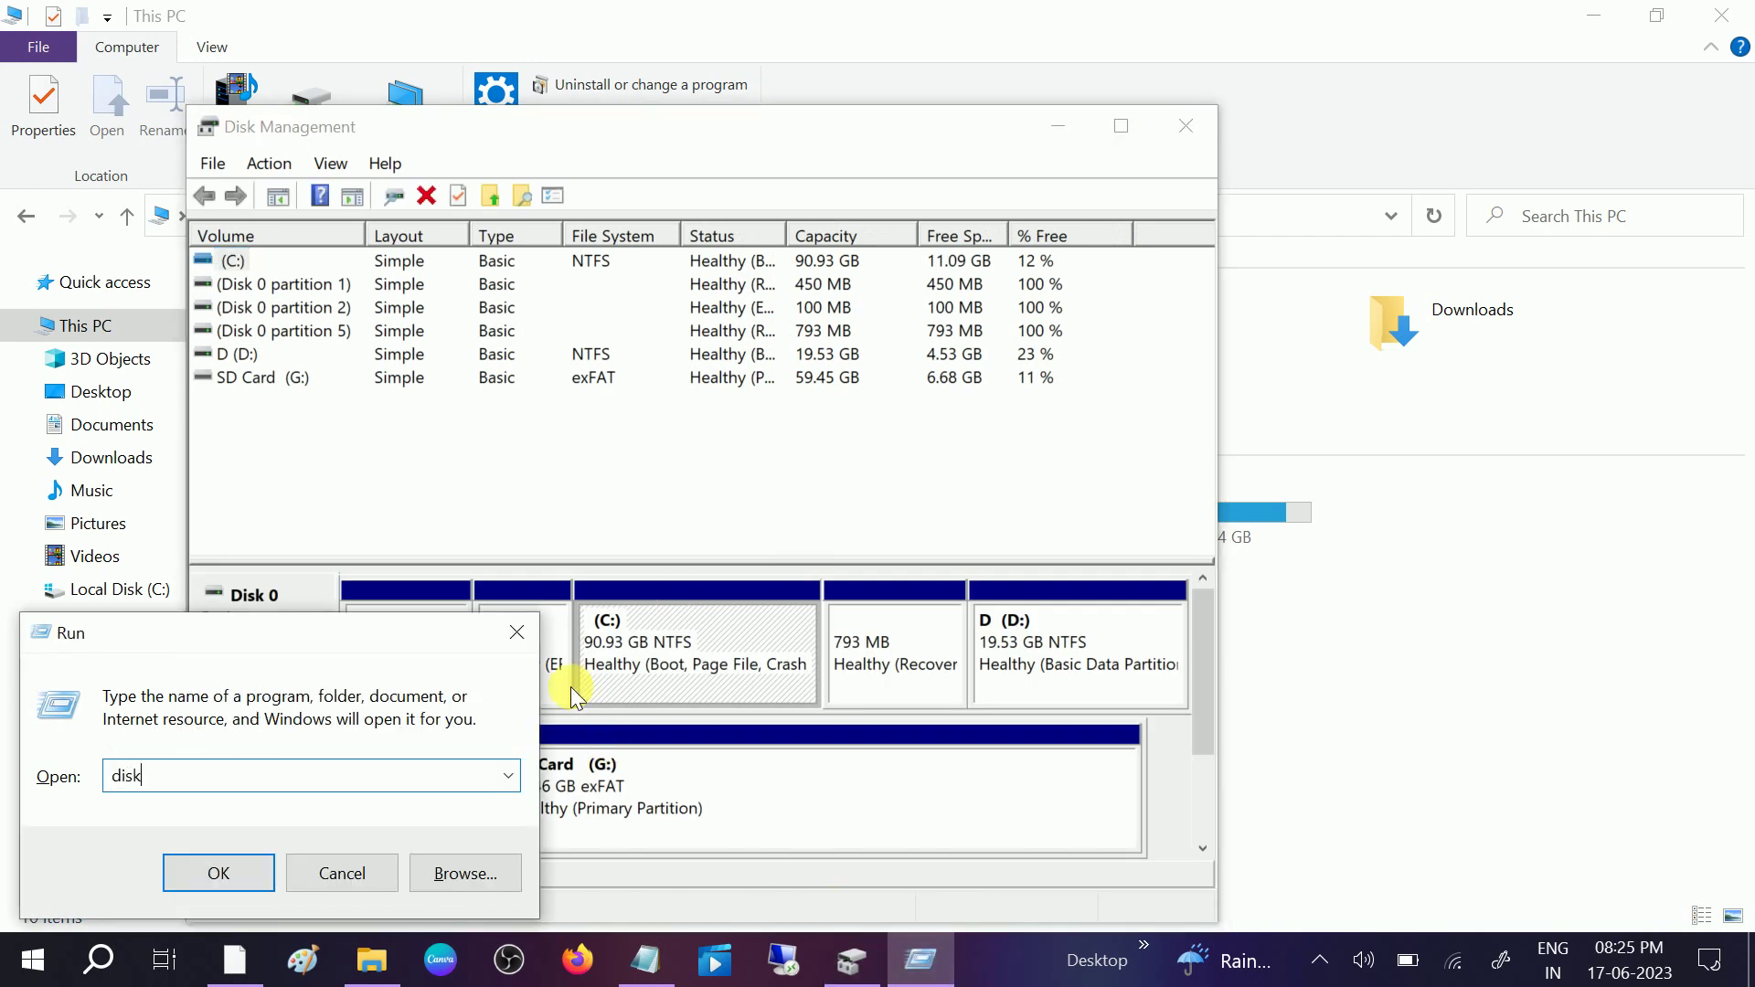
text(mgmt.msc)
key(Return)
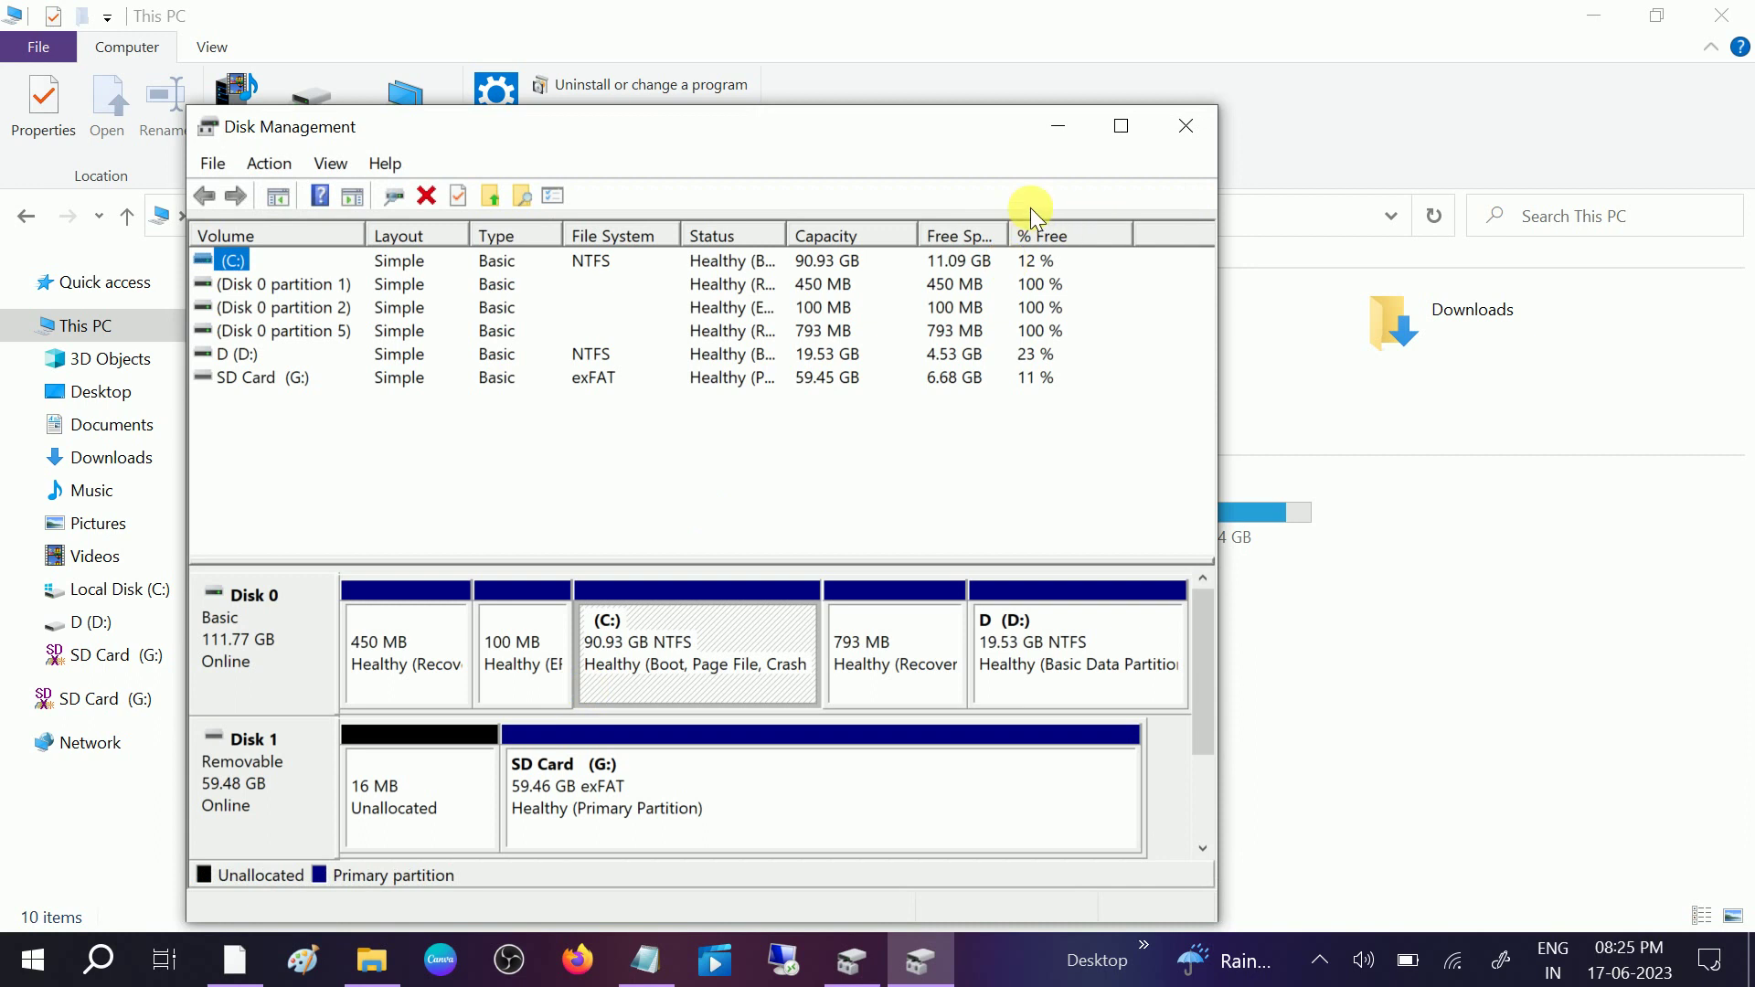
click(1120, 125)
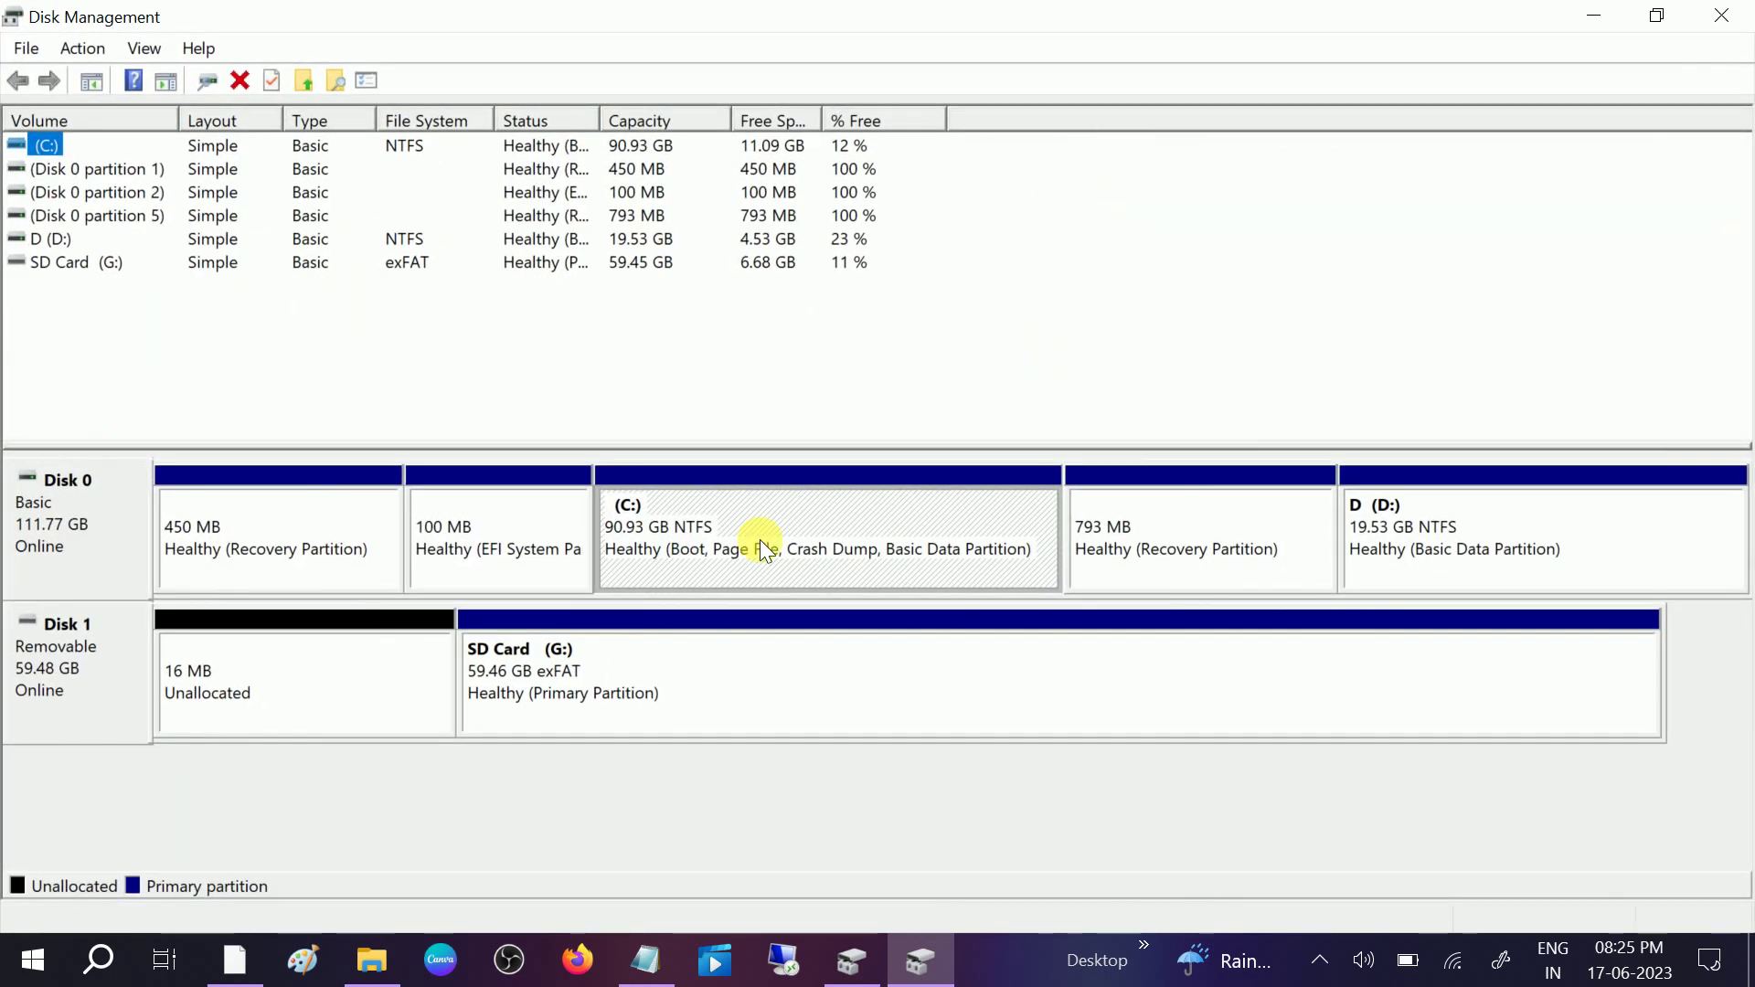
Pick E as the new letter for SD Card (G:) in Change Drive Letter and Paths.
click(567, 670)
right_click(566, 670)
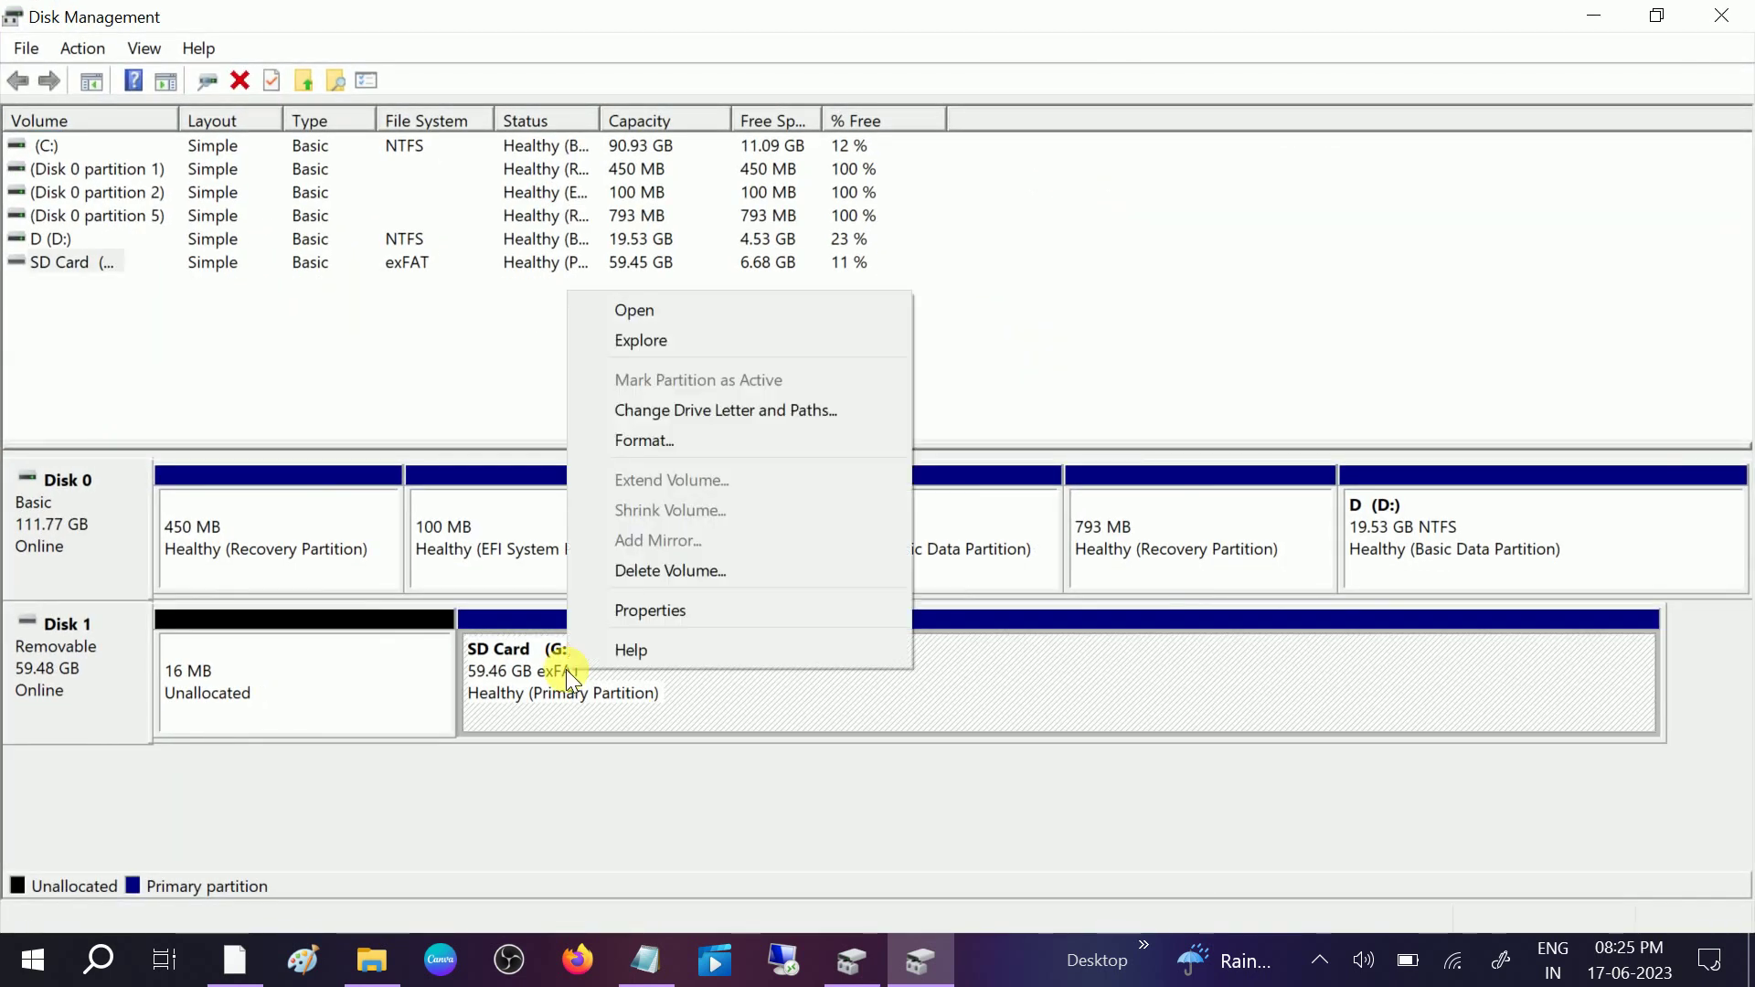
click(716, 409)
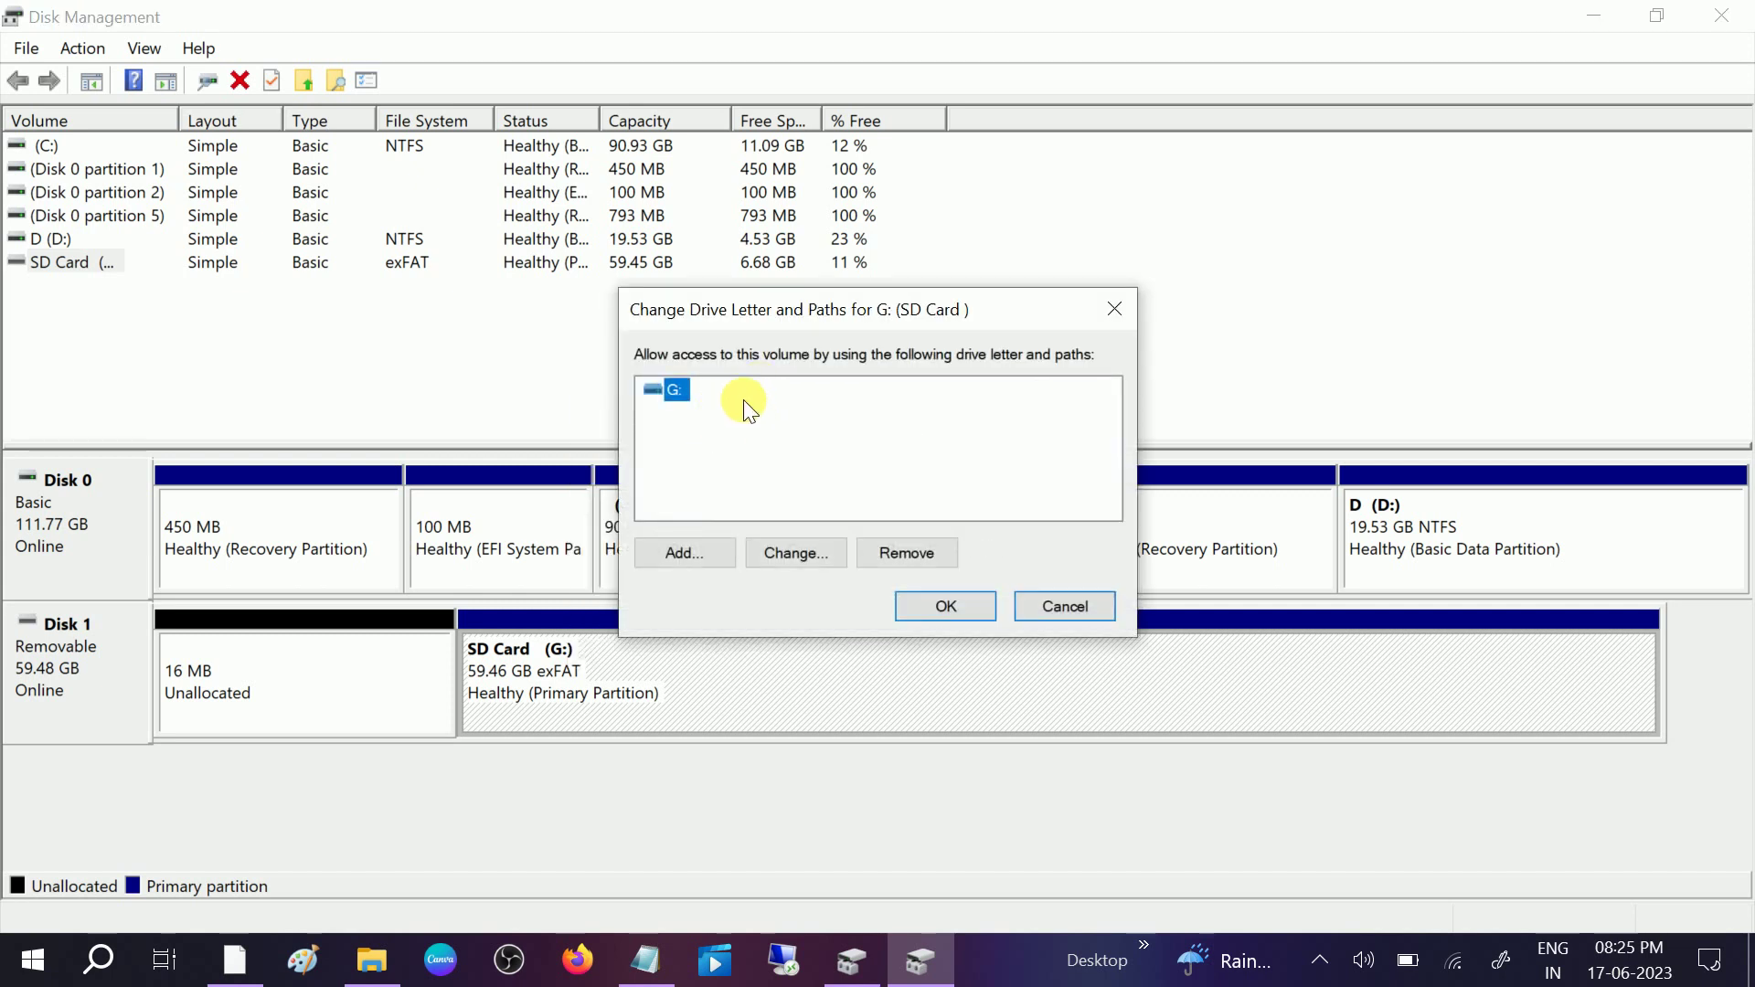
click(793, 552)
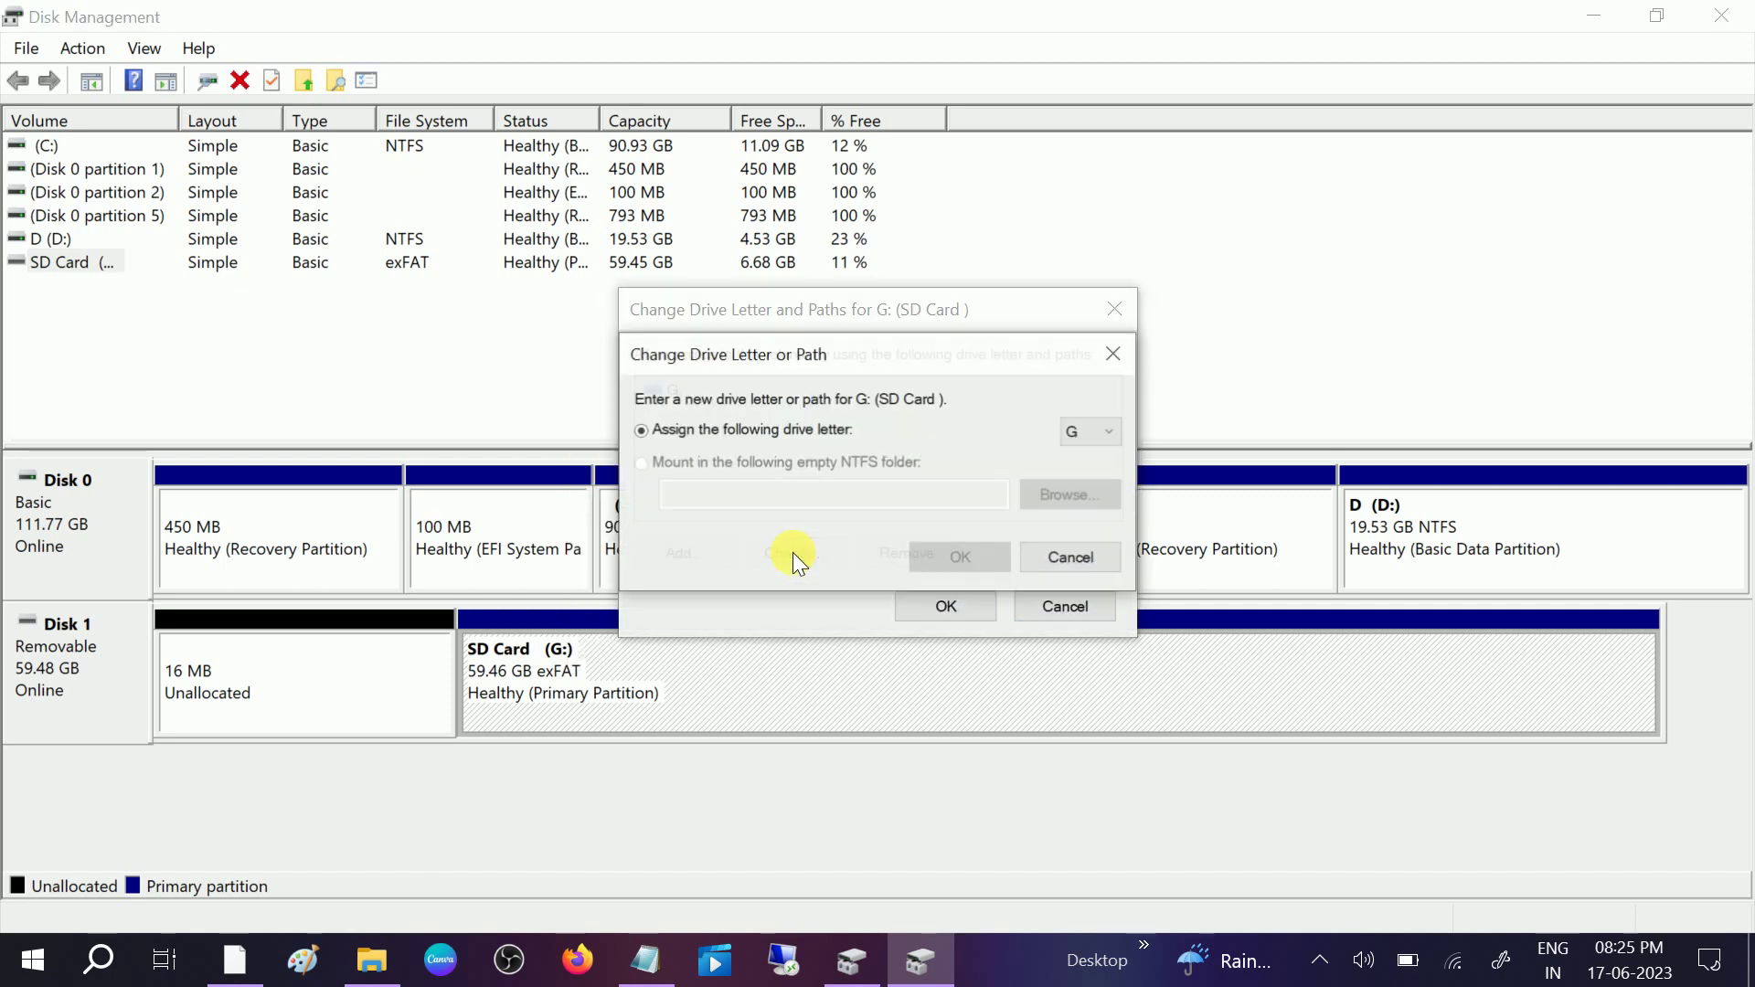
click(1094, 435)
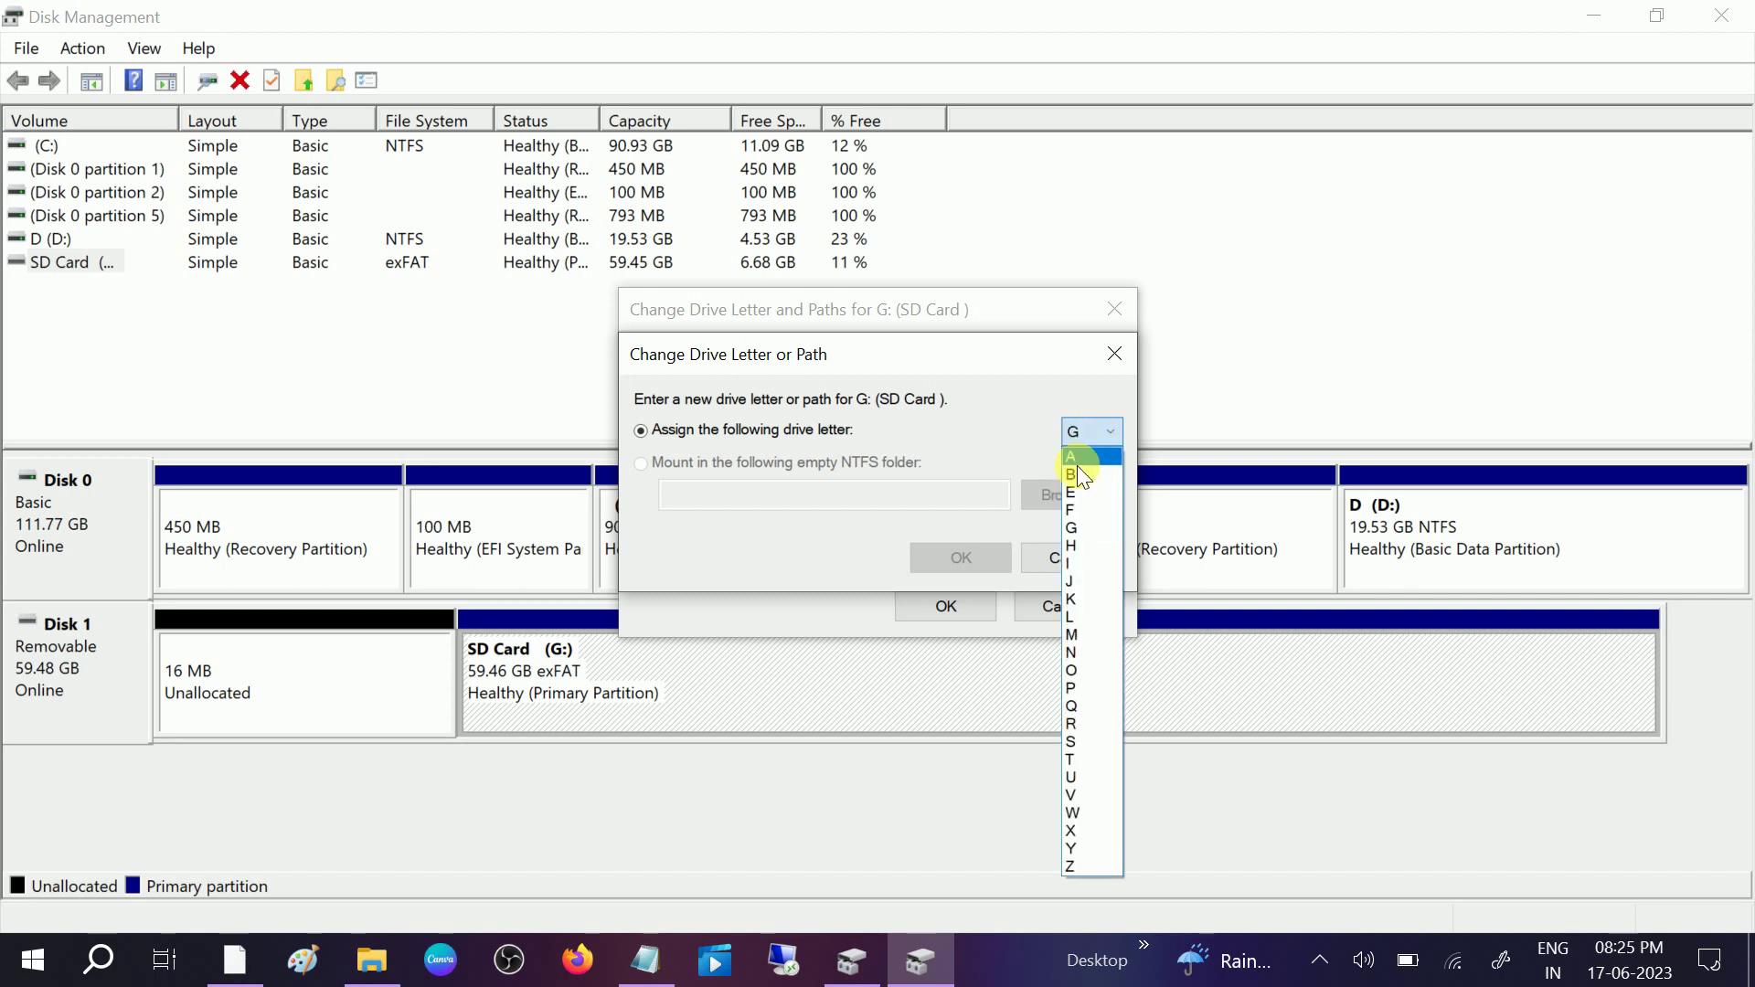
click(1071, 489)
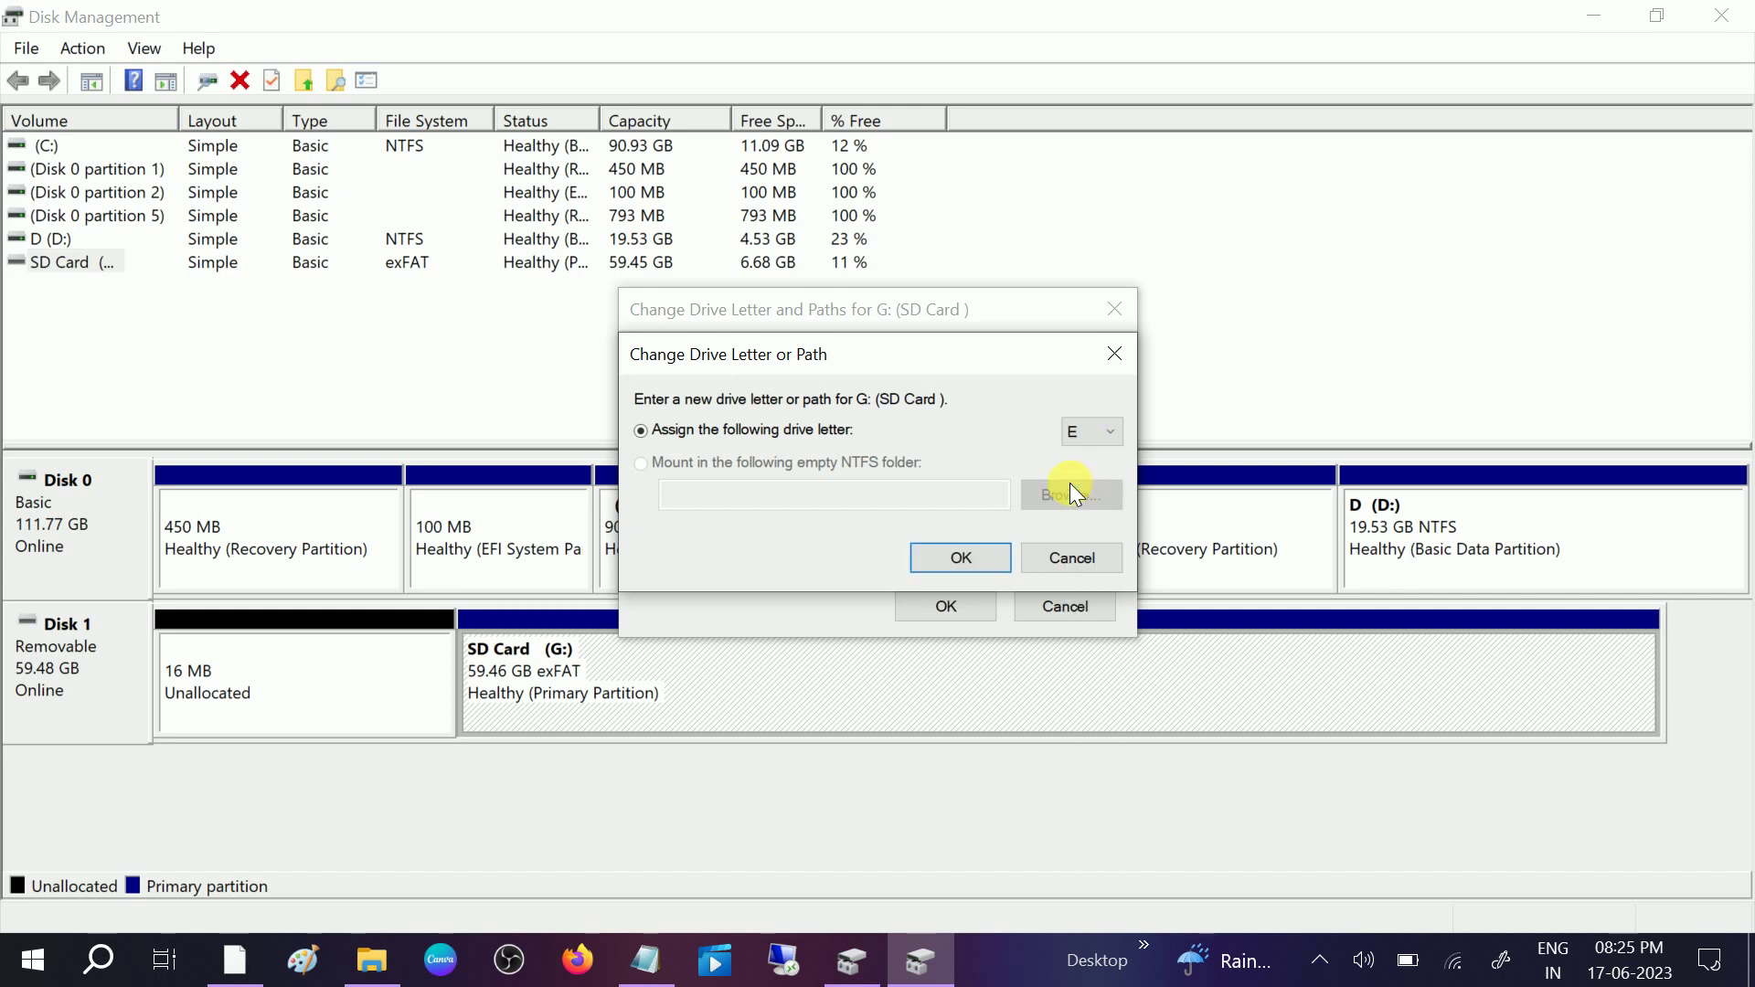
Compare against This PC's drives, then confirm E and accept the warning.
click(398, 942)
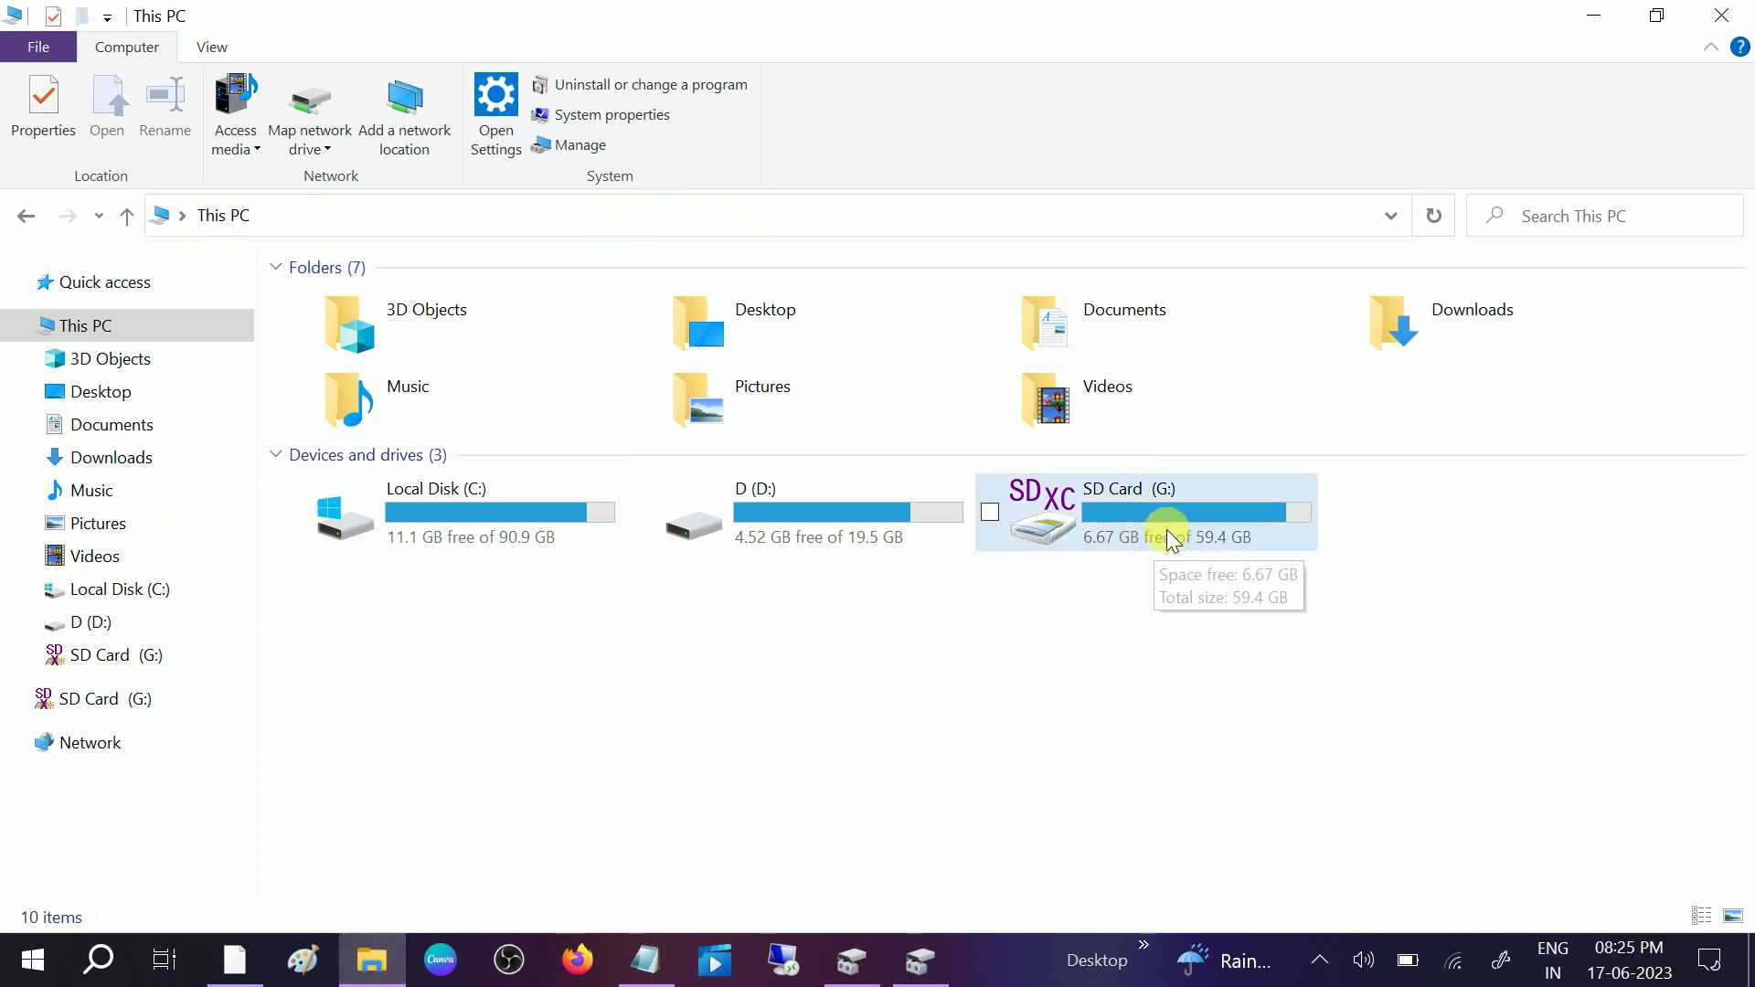
click(920, 960)
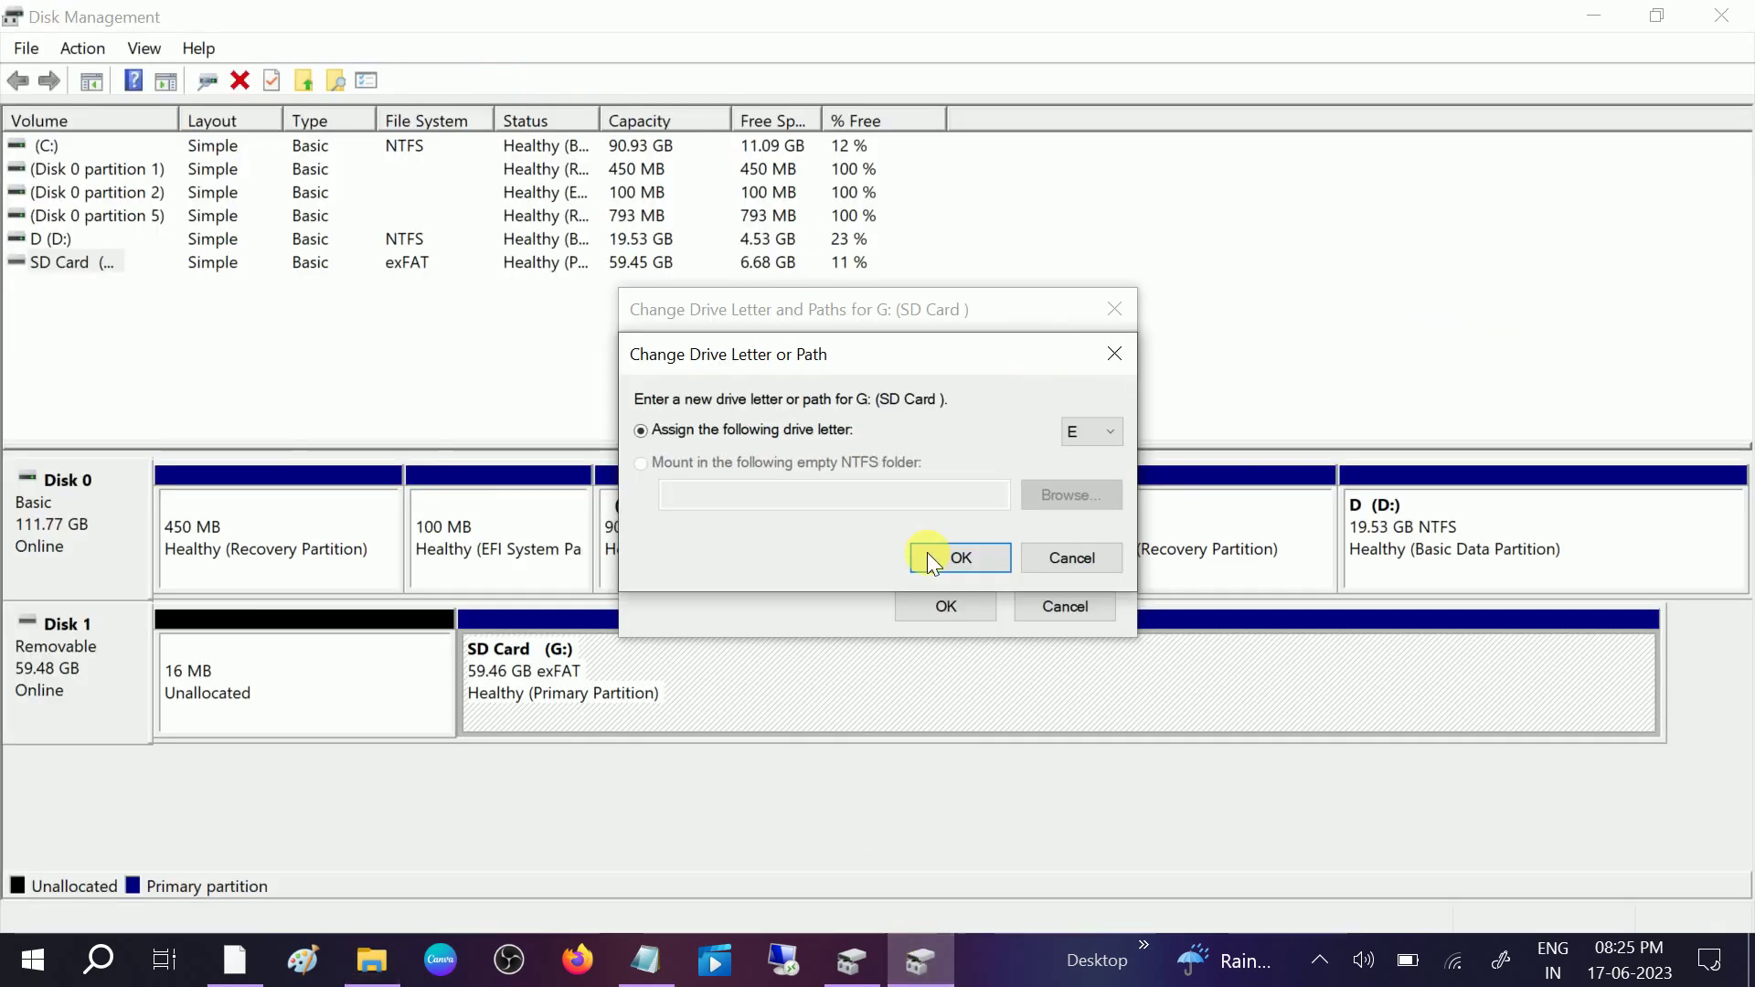
click(1090, 439)
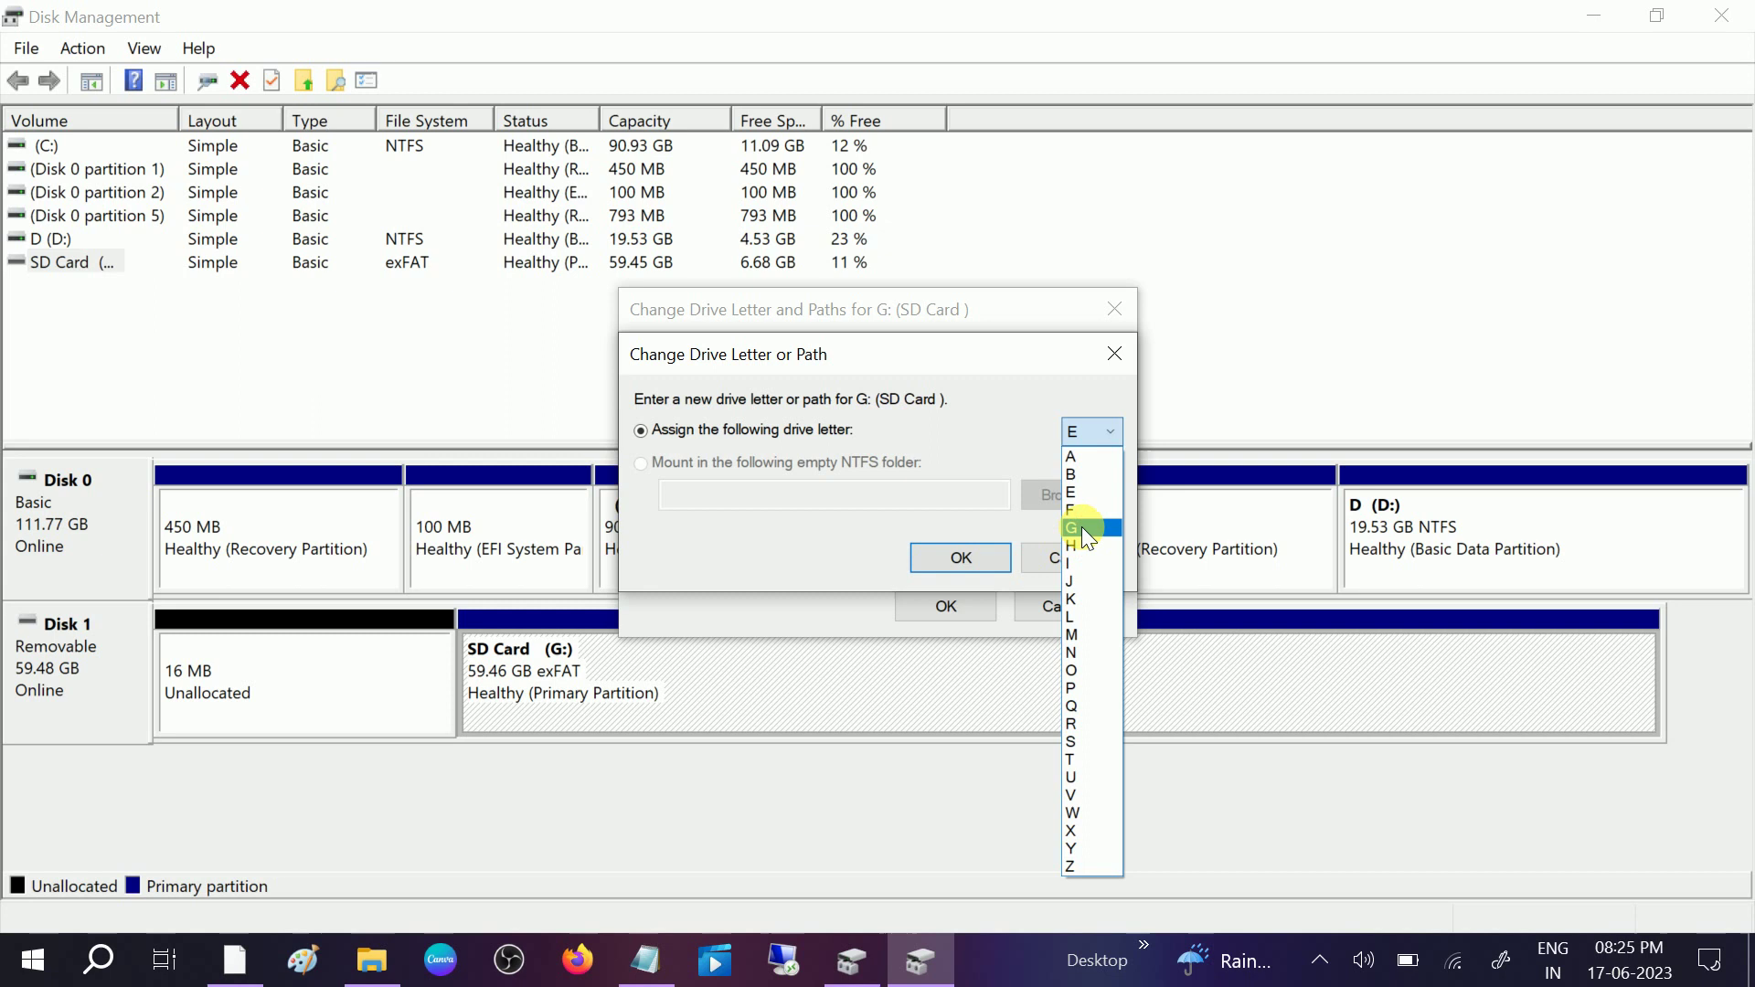
click(371, 960)
click(900, 960)
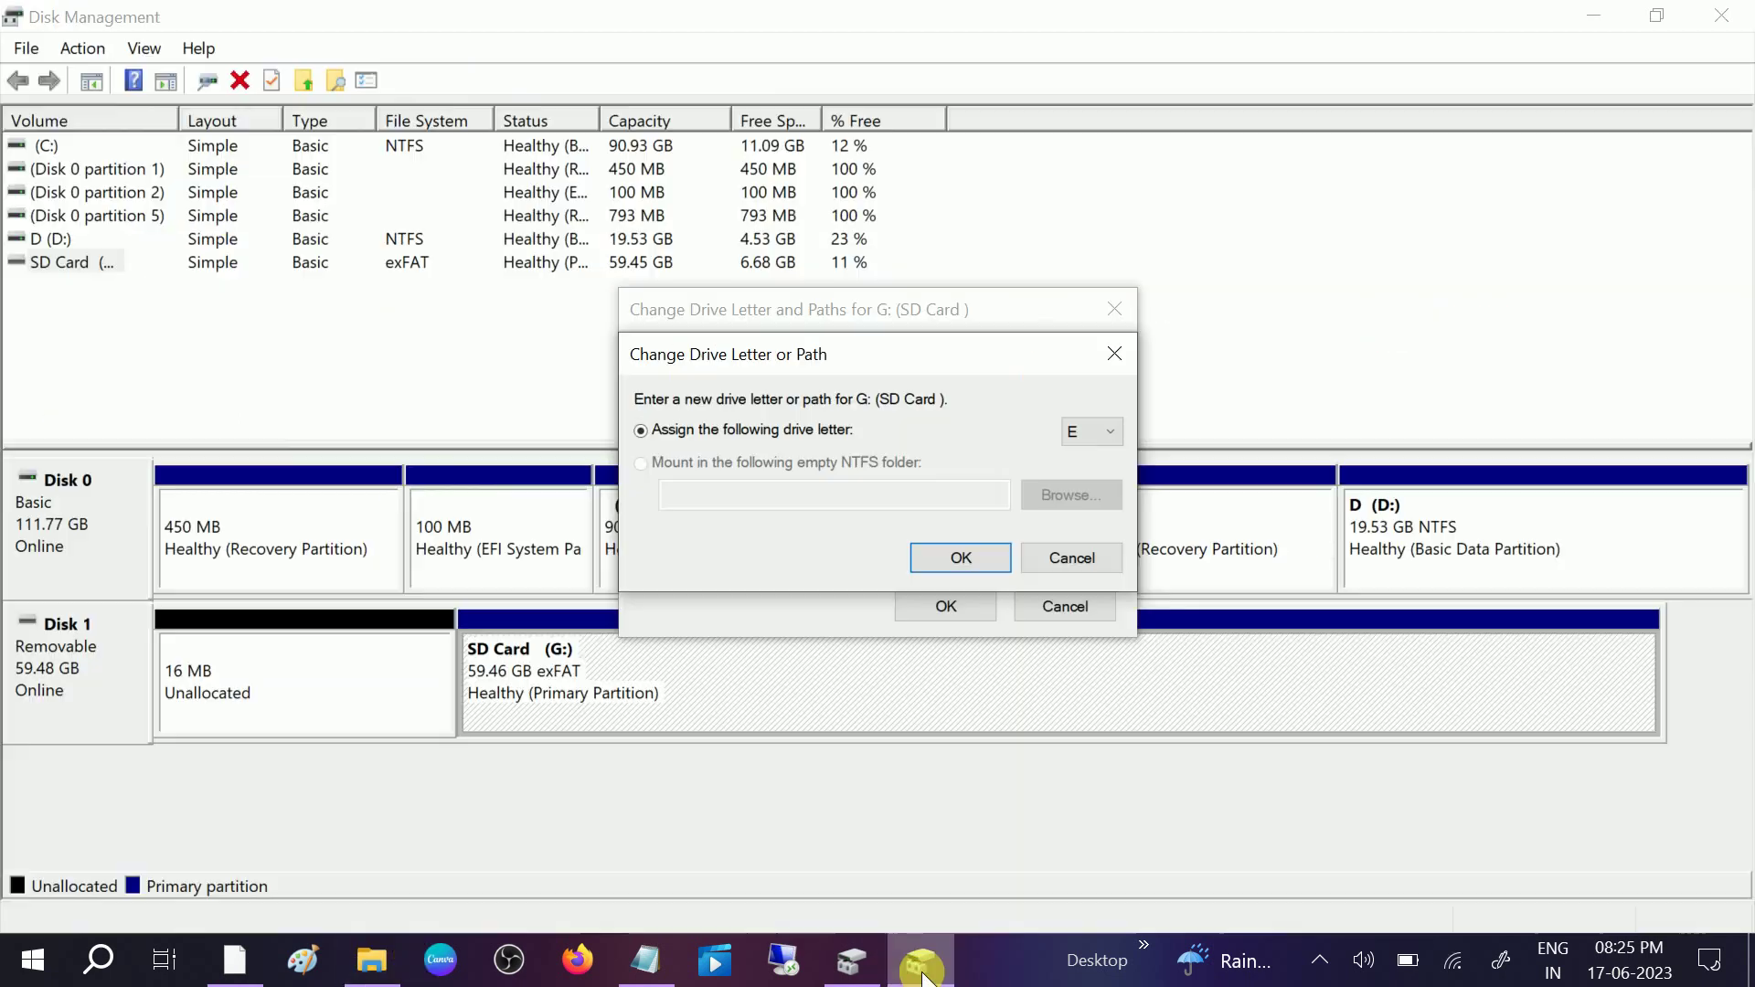
click(972, 567)
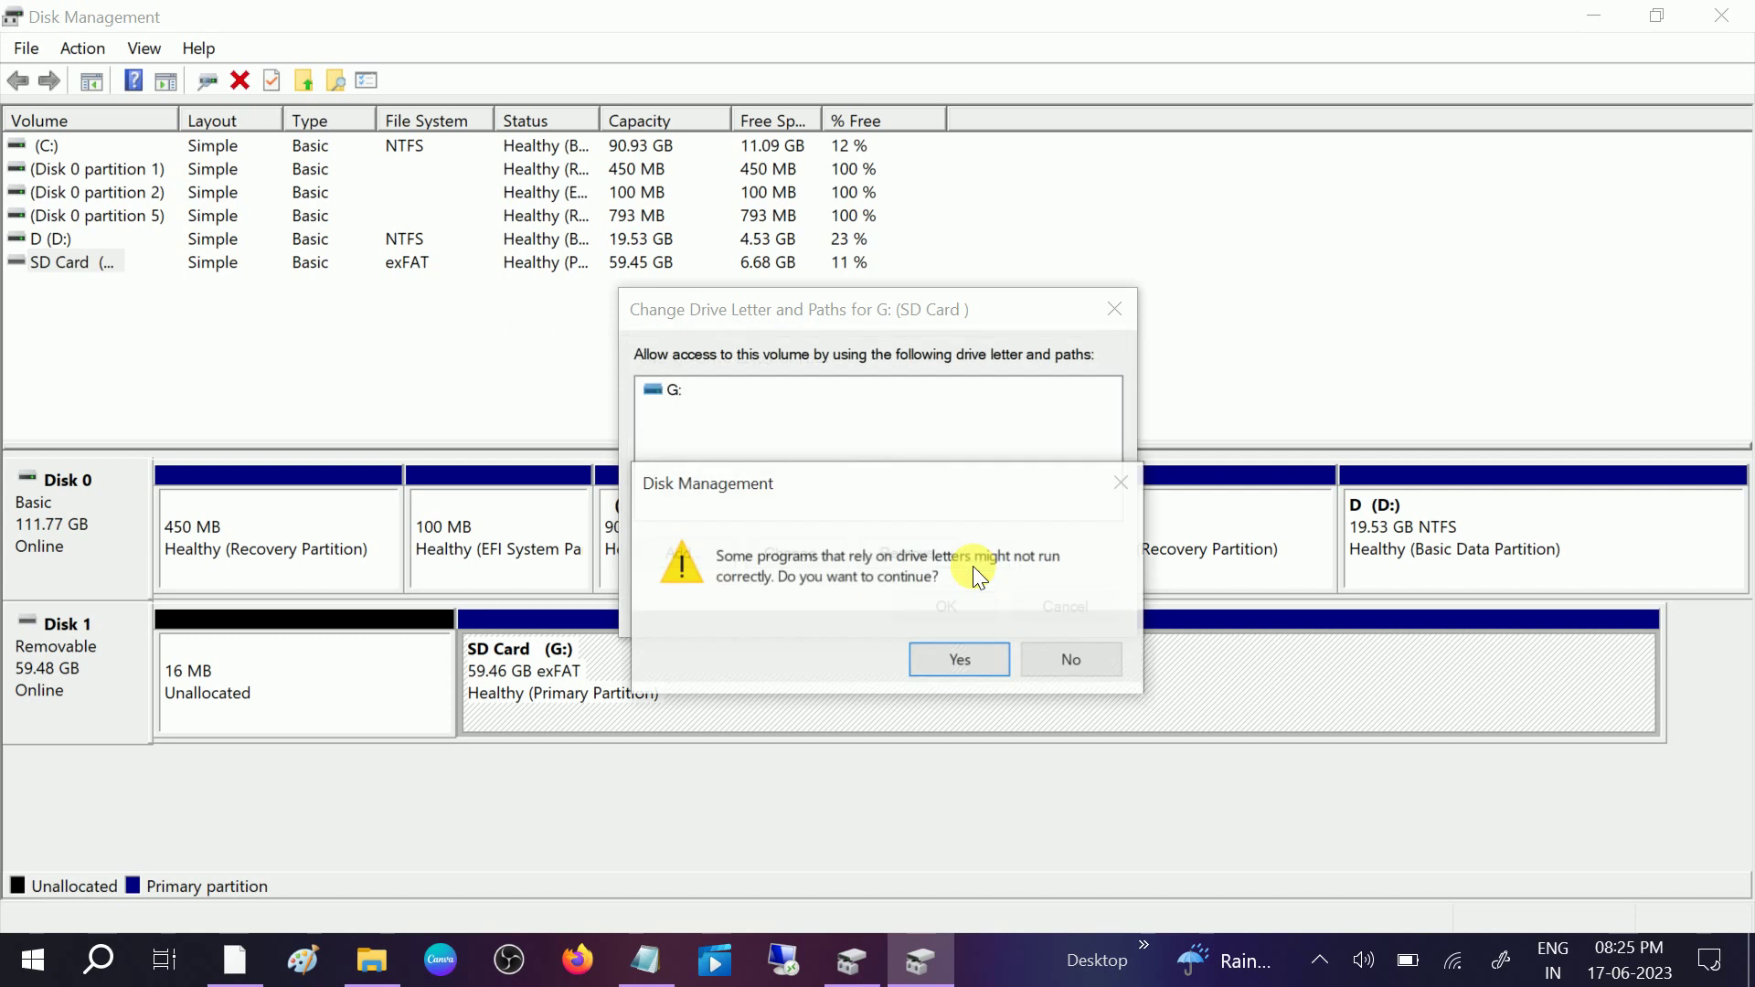
click(953, 665)
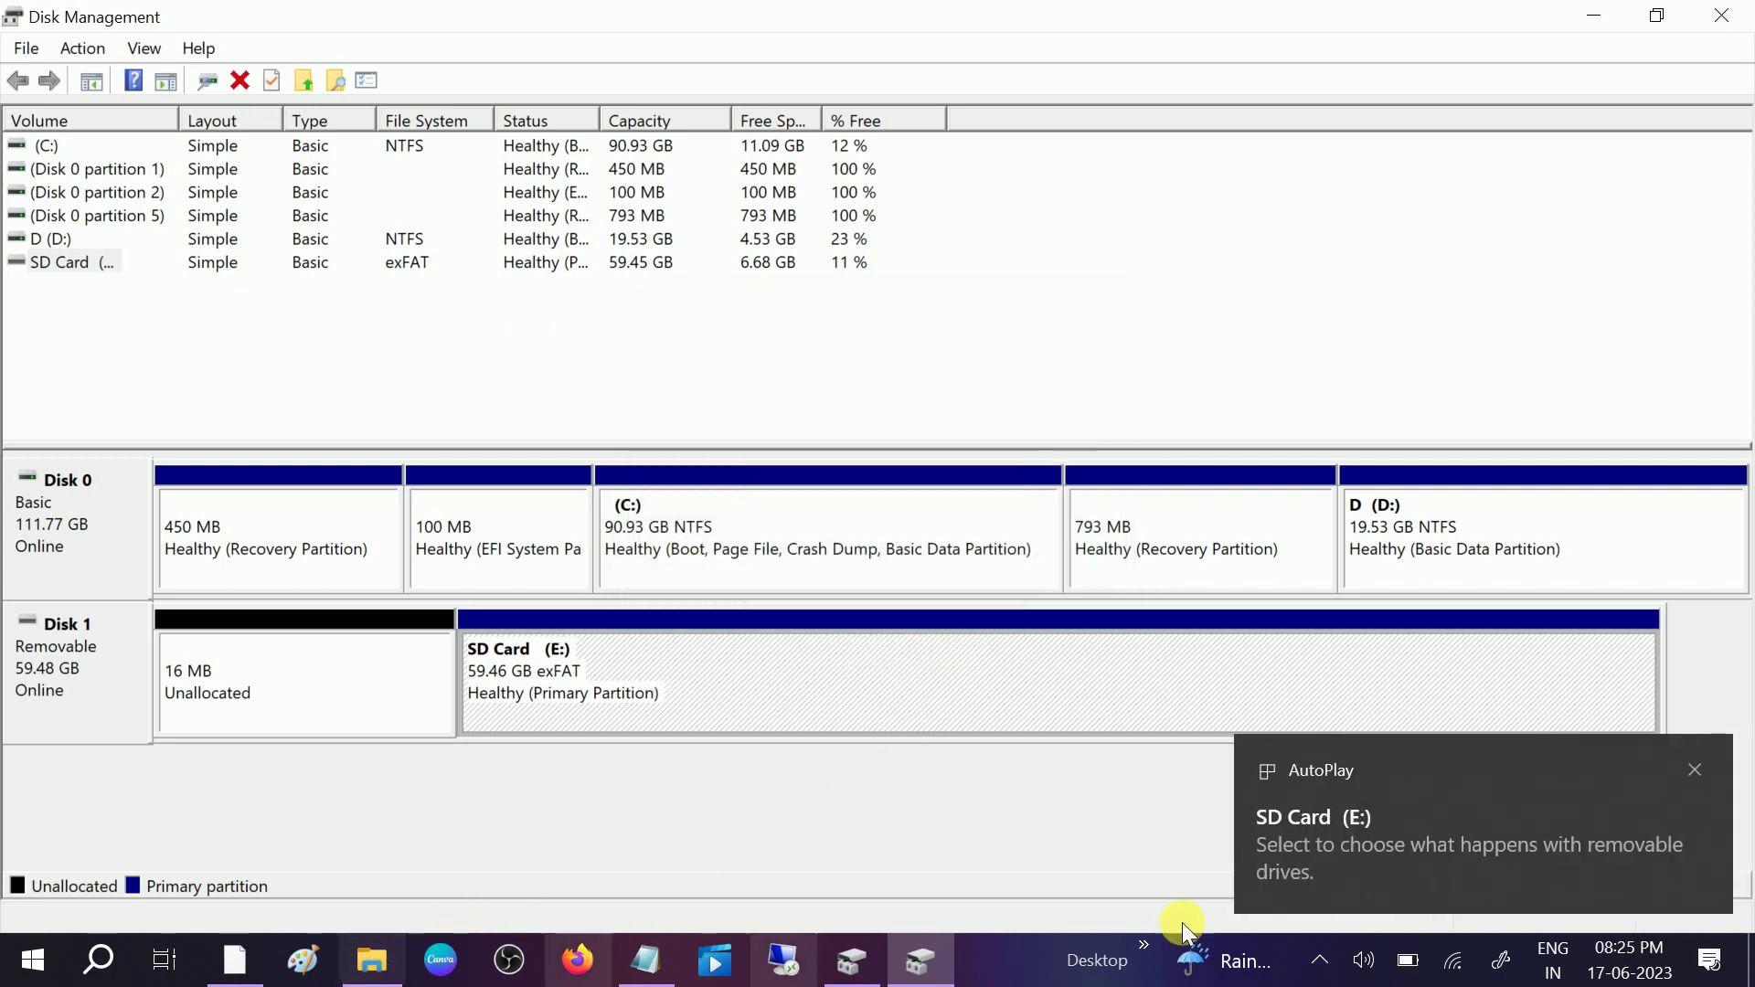
Refresh This PC so the SD card shows as E:.
click(372, 960)
right_click(892, 656)
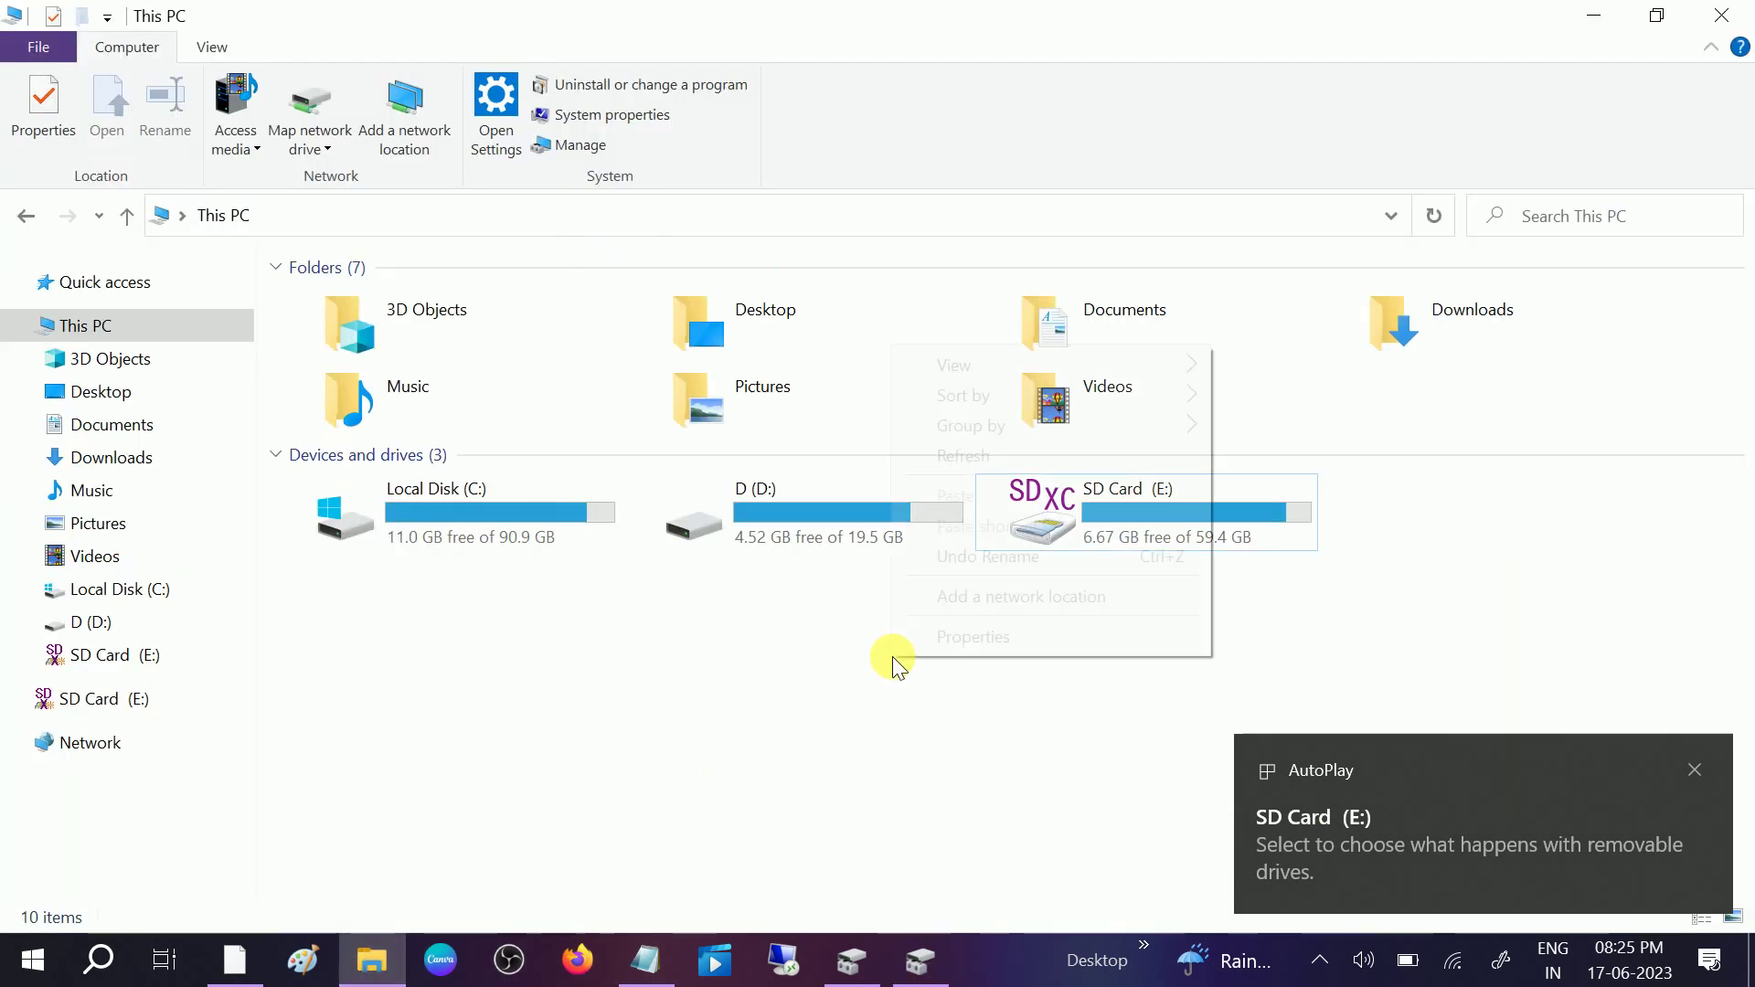
click(969, 456)
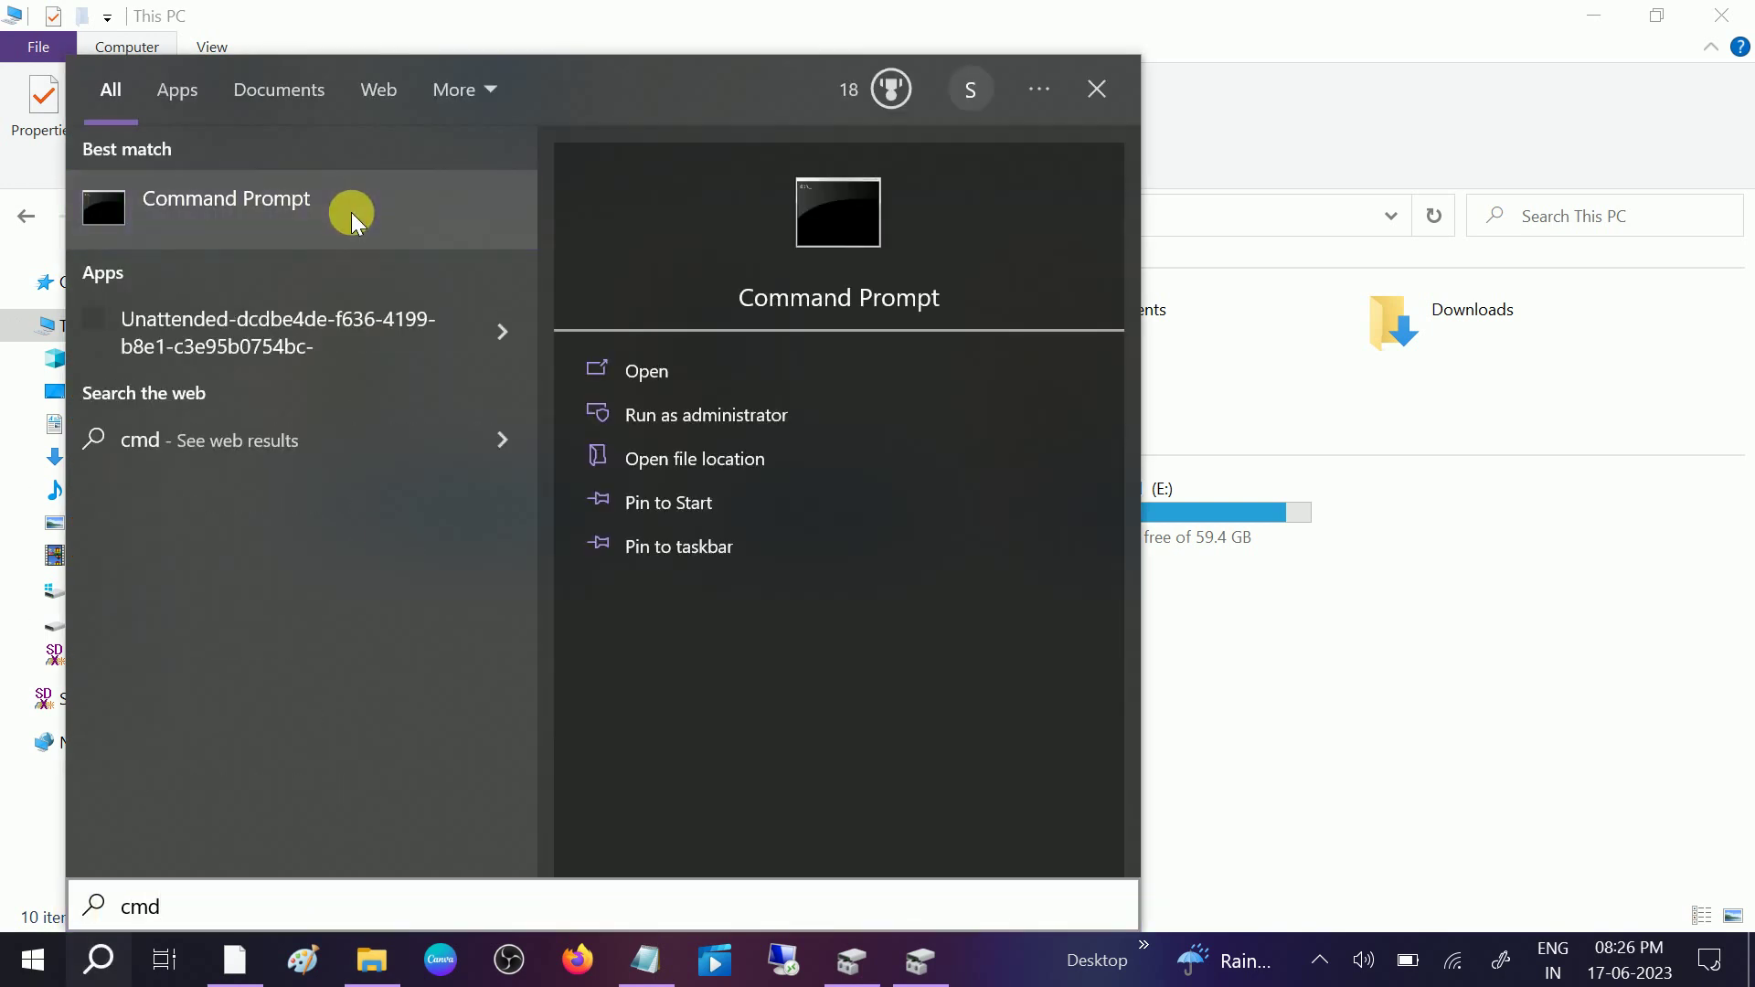
Run sfc /scannow in an administrator Command Prompt, then close the console.
right_click(351, 212)
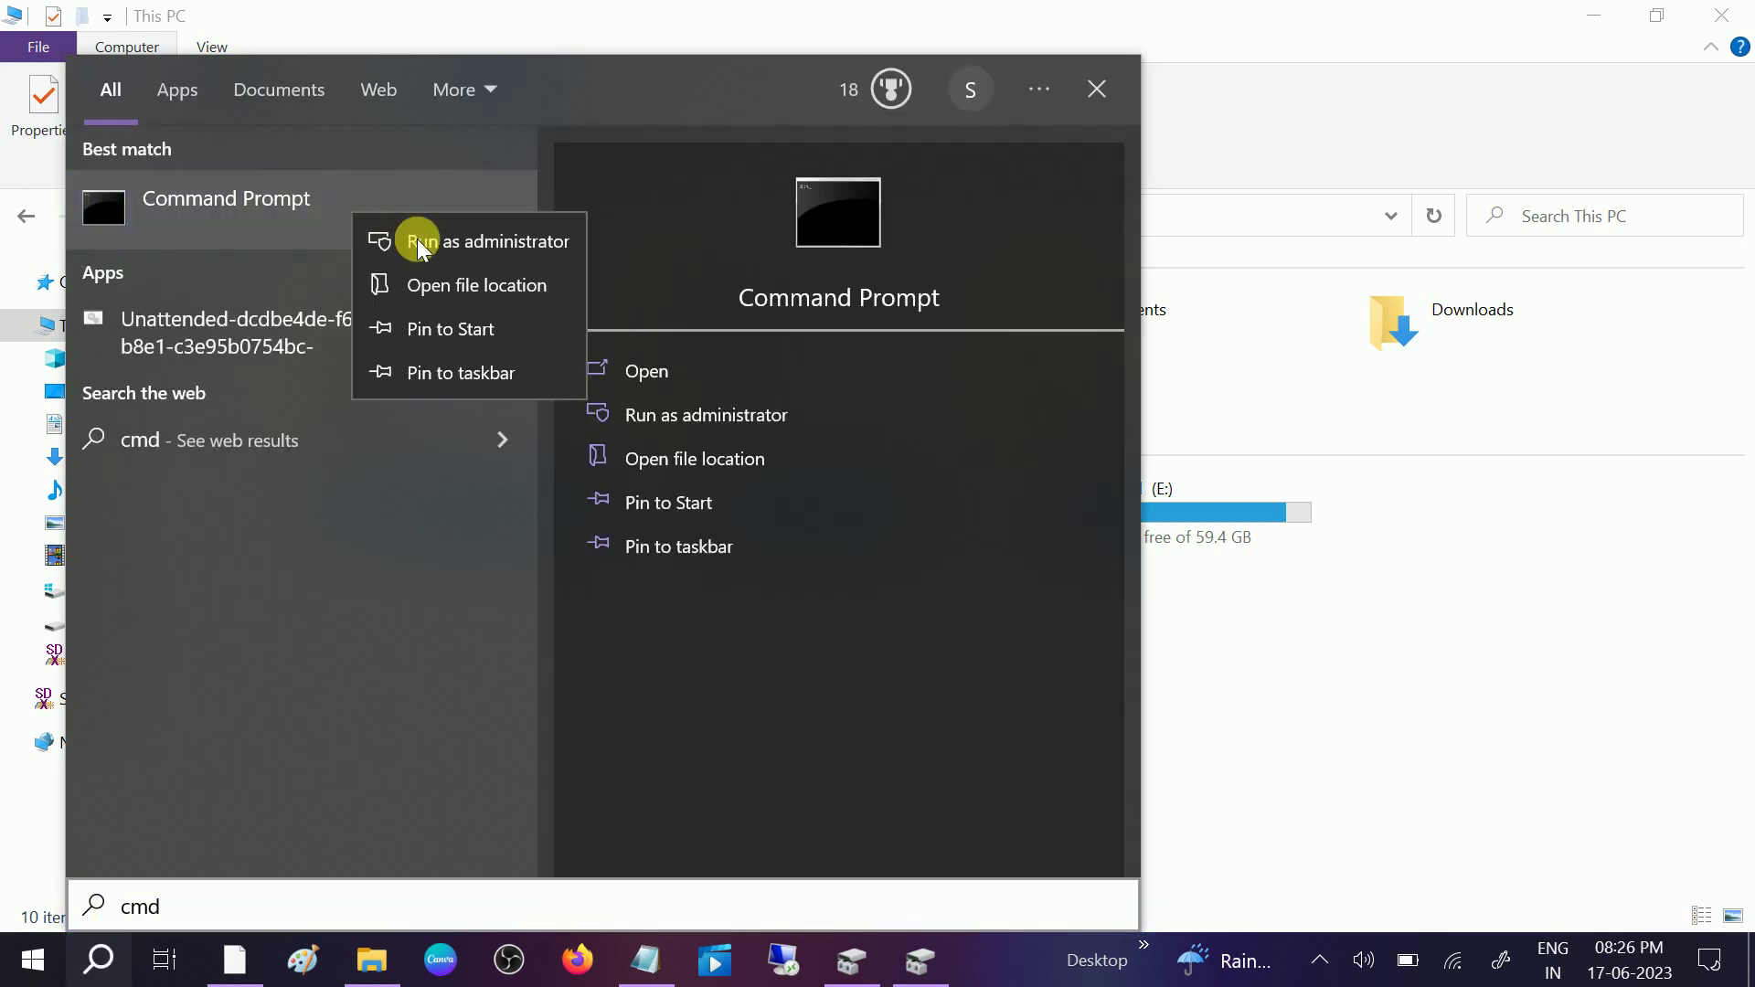
click(442, 239)
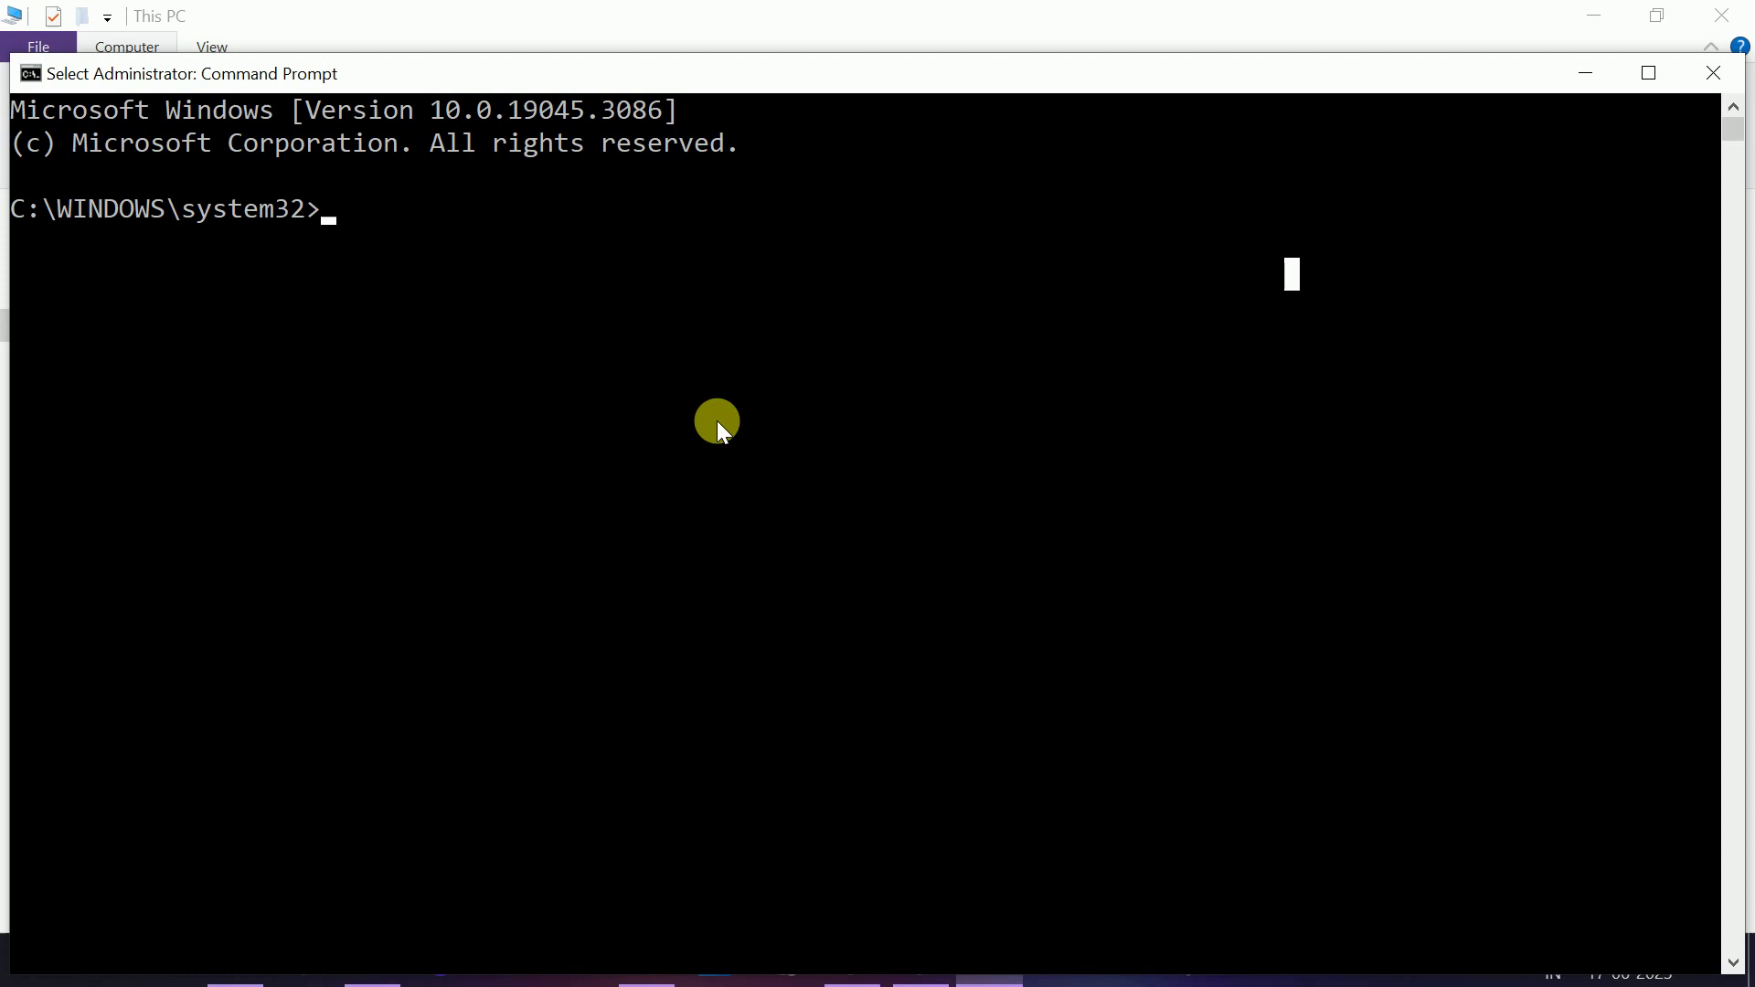
text(sfc )
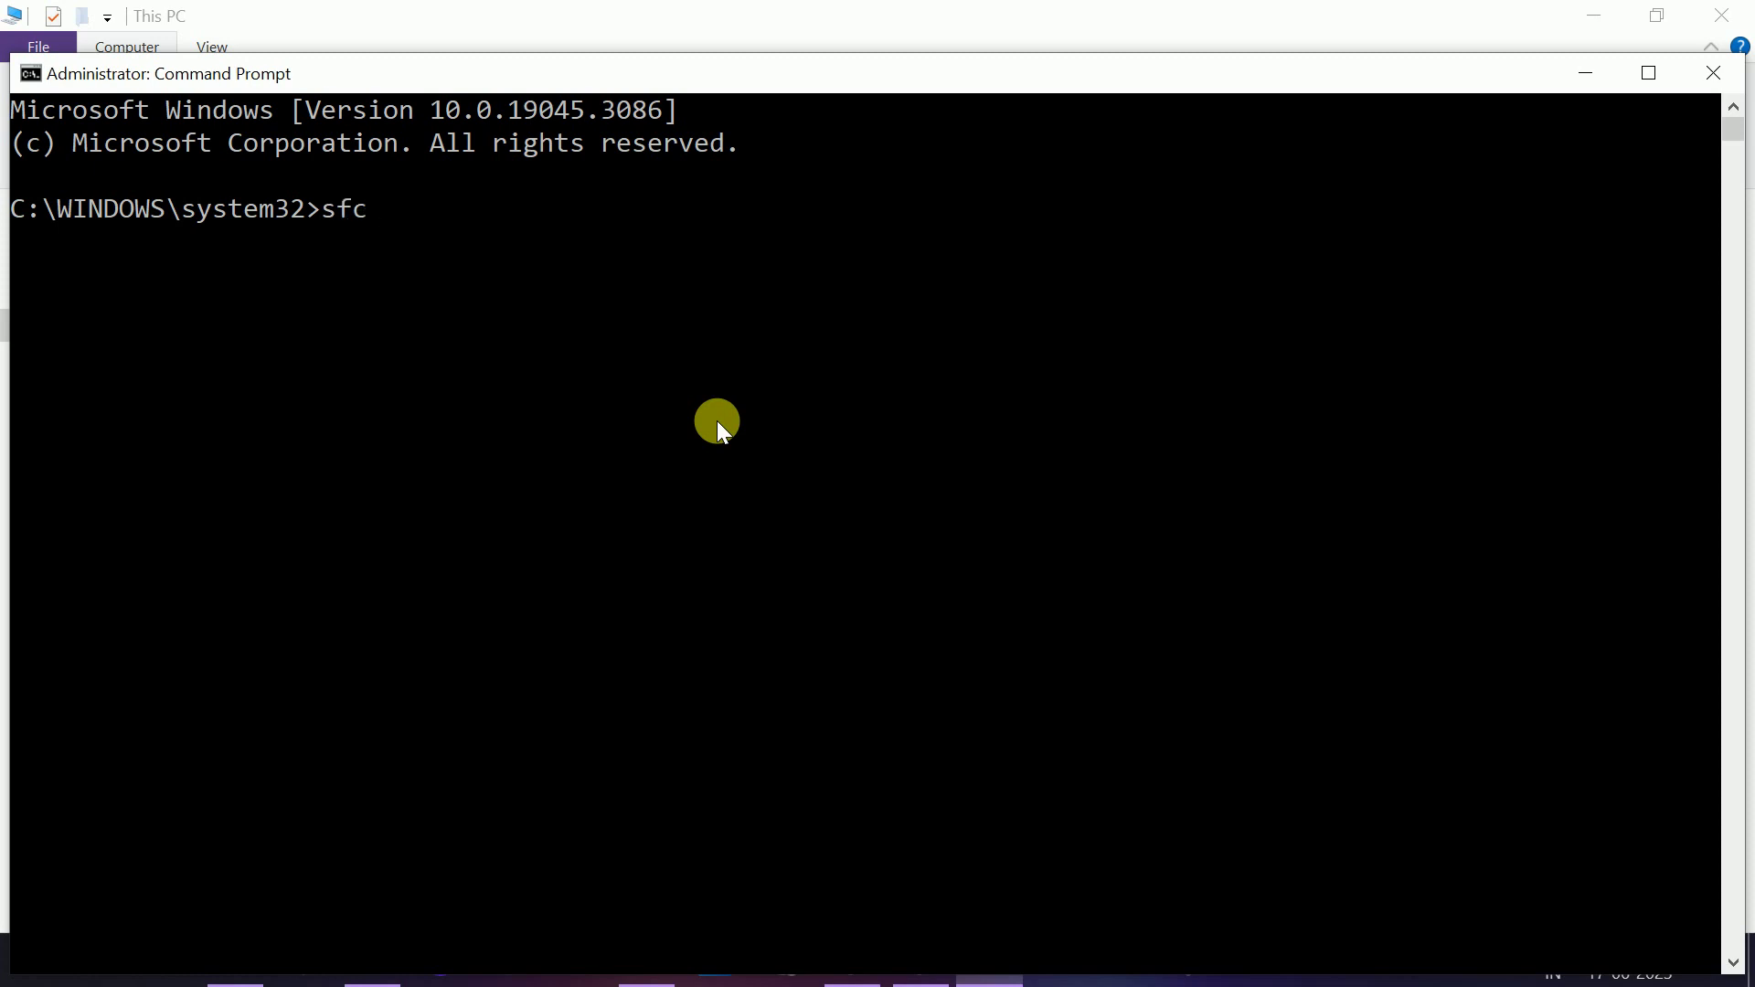
text(/scannow)
key(Return)
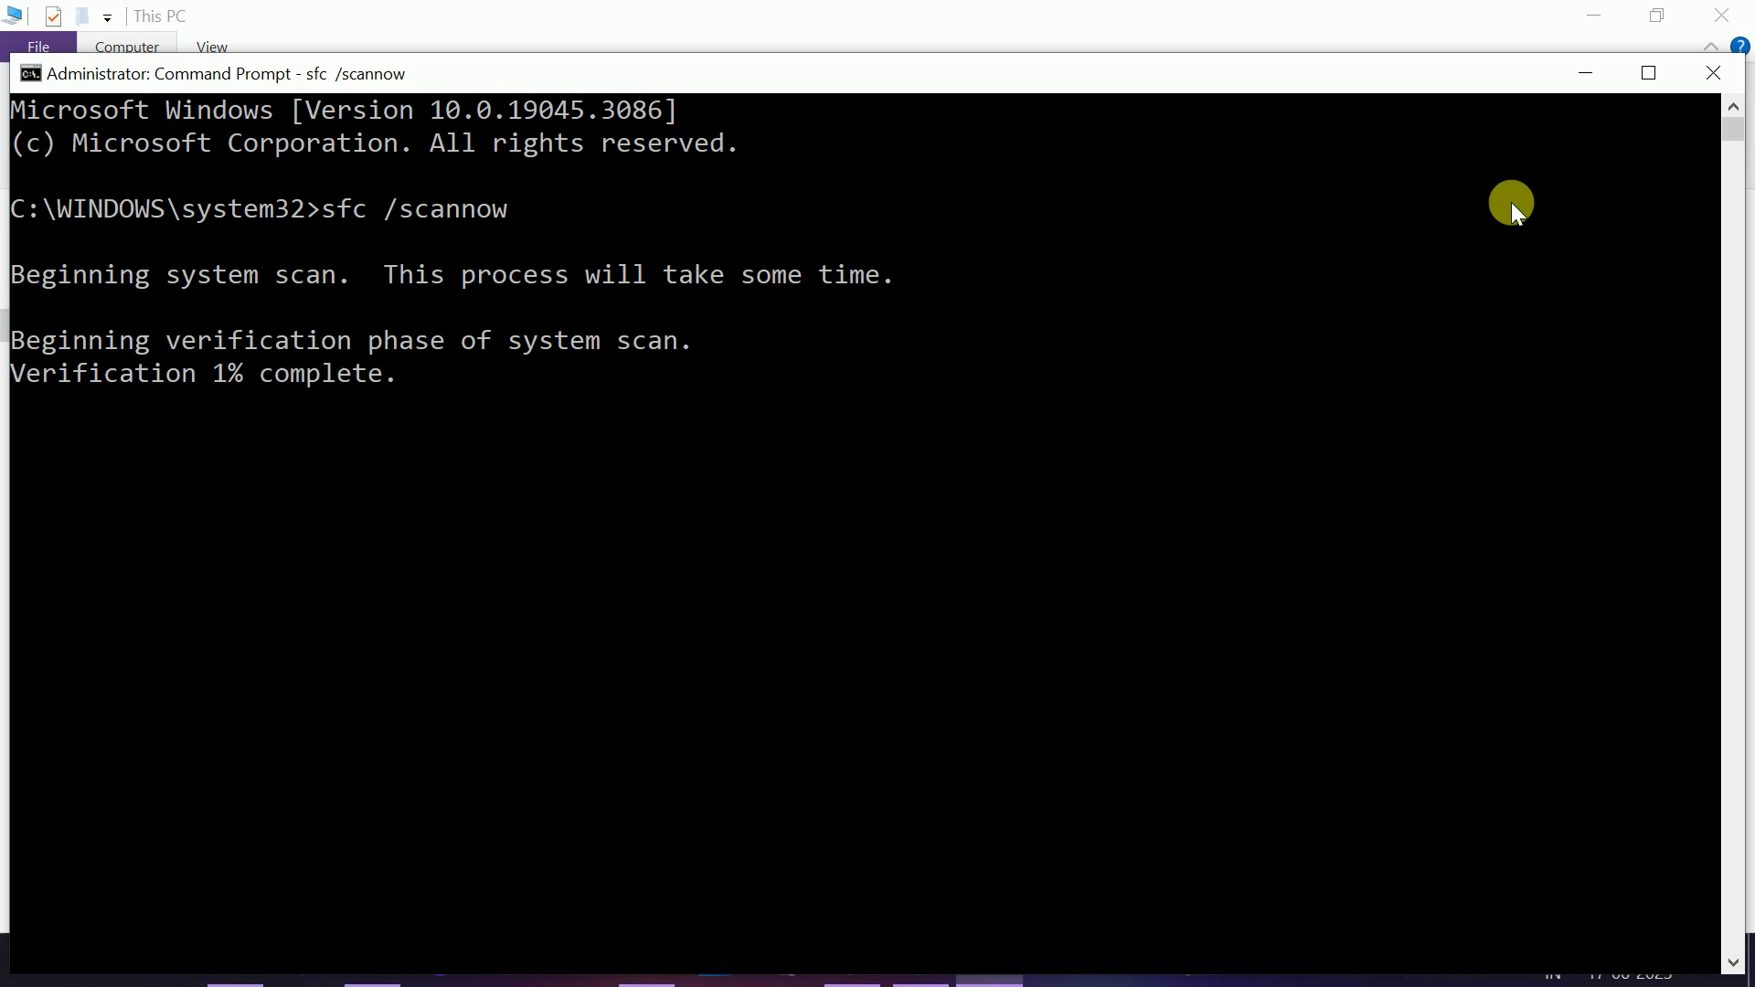
click(1713, 73)
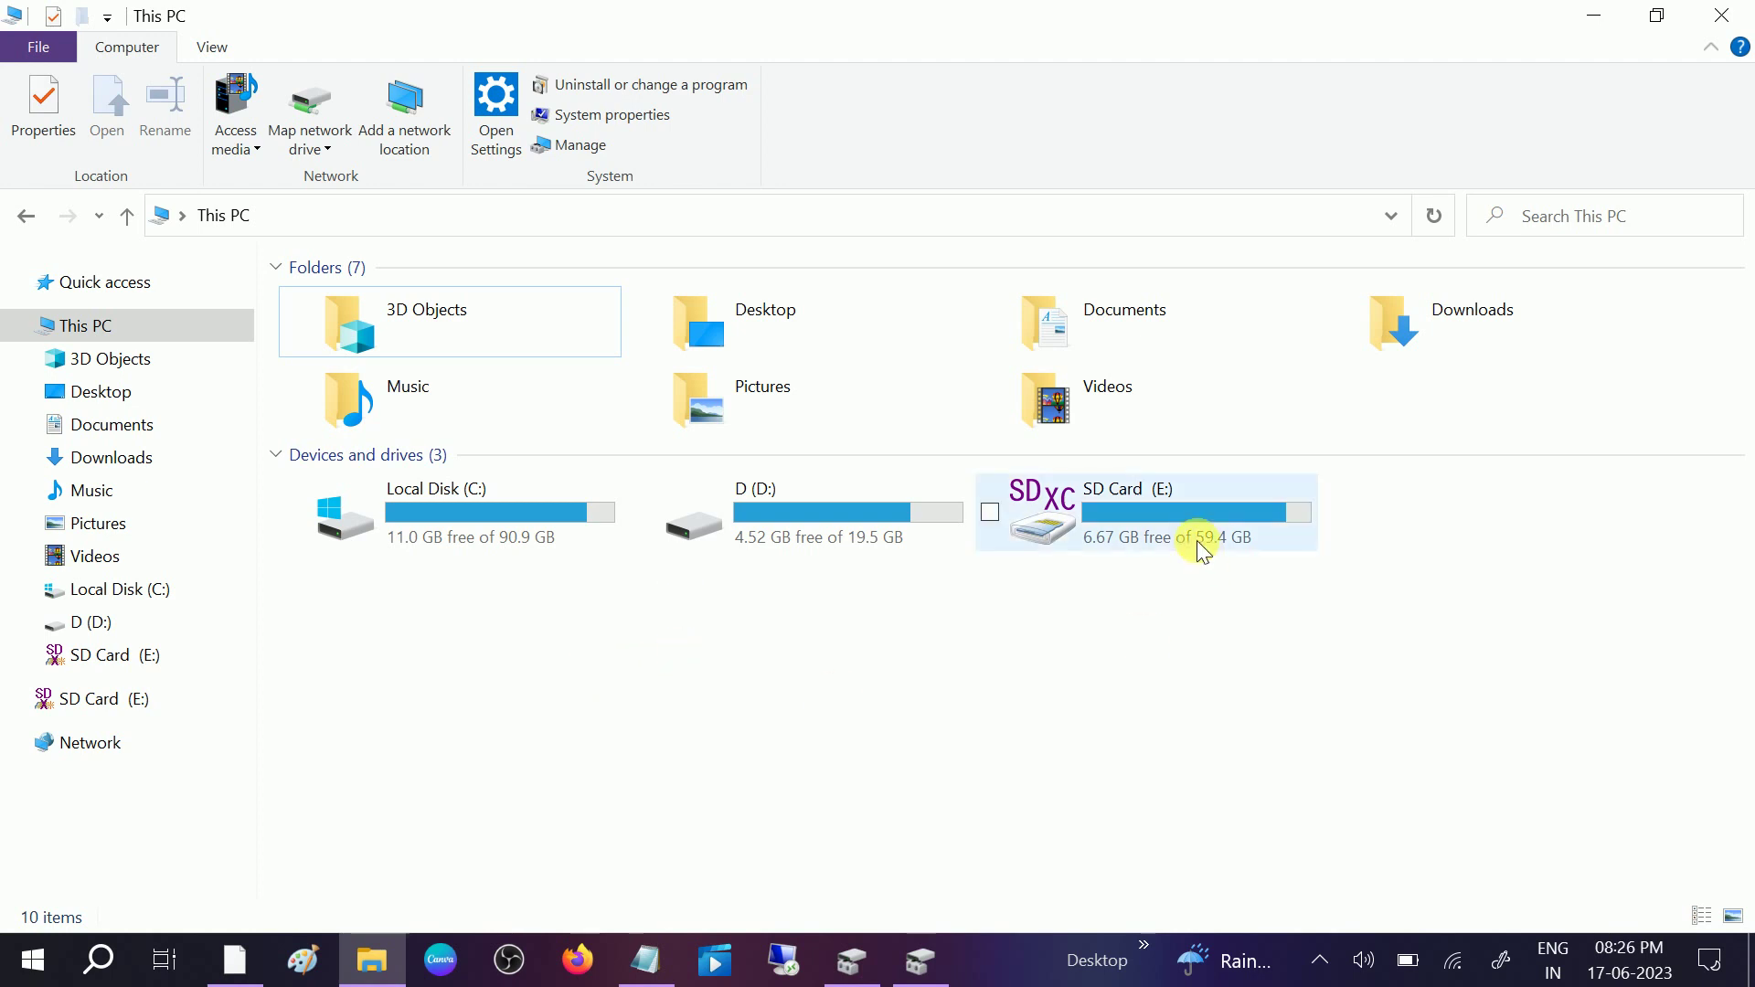
click(1137, 519)
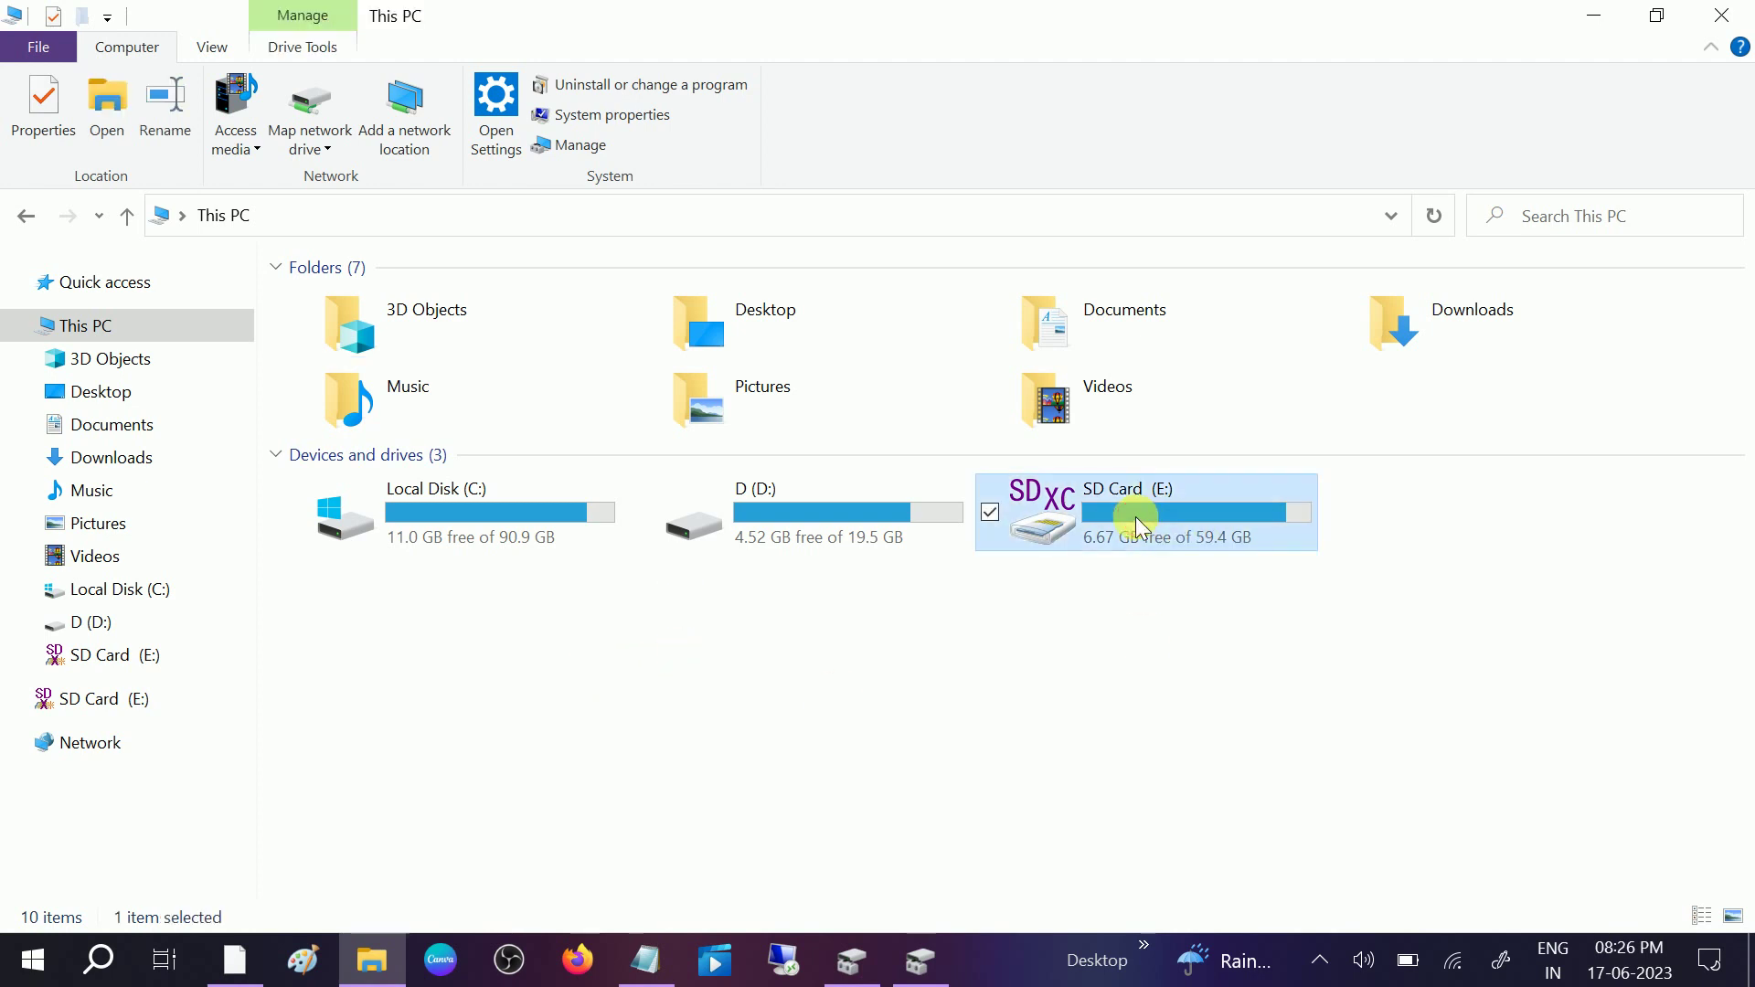
right_click(1113, 517)
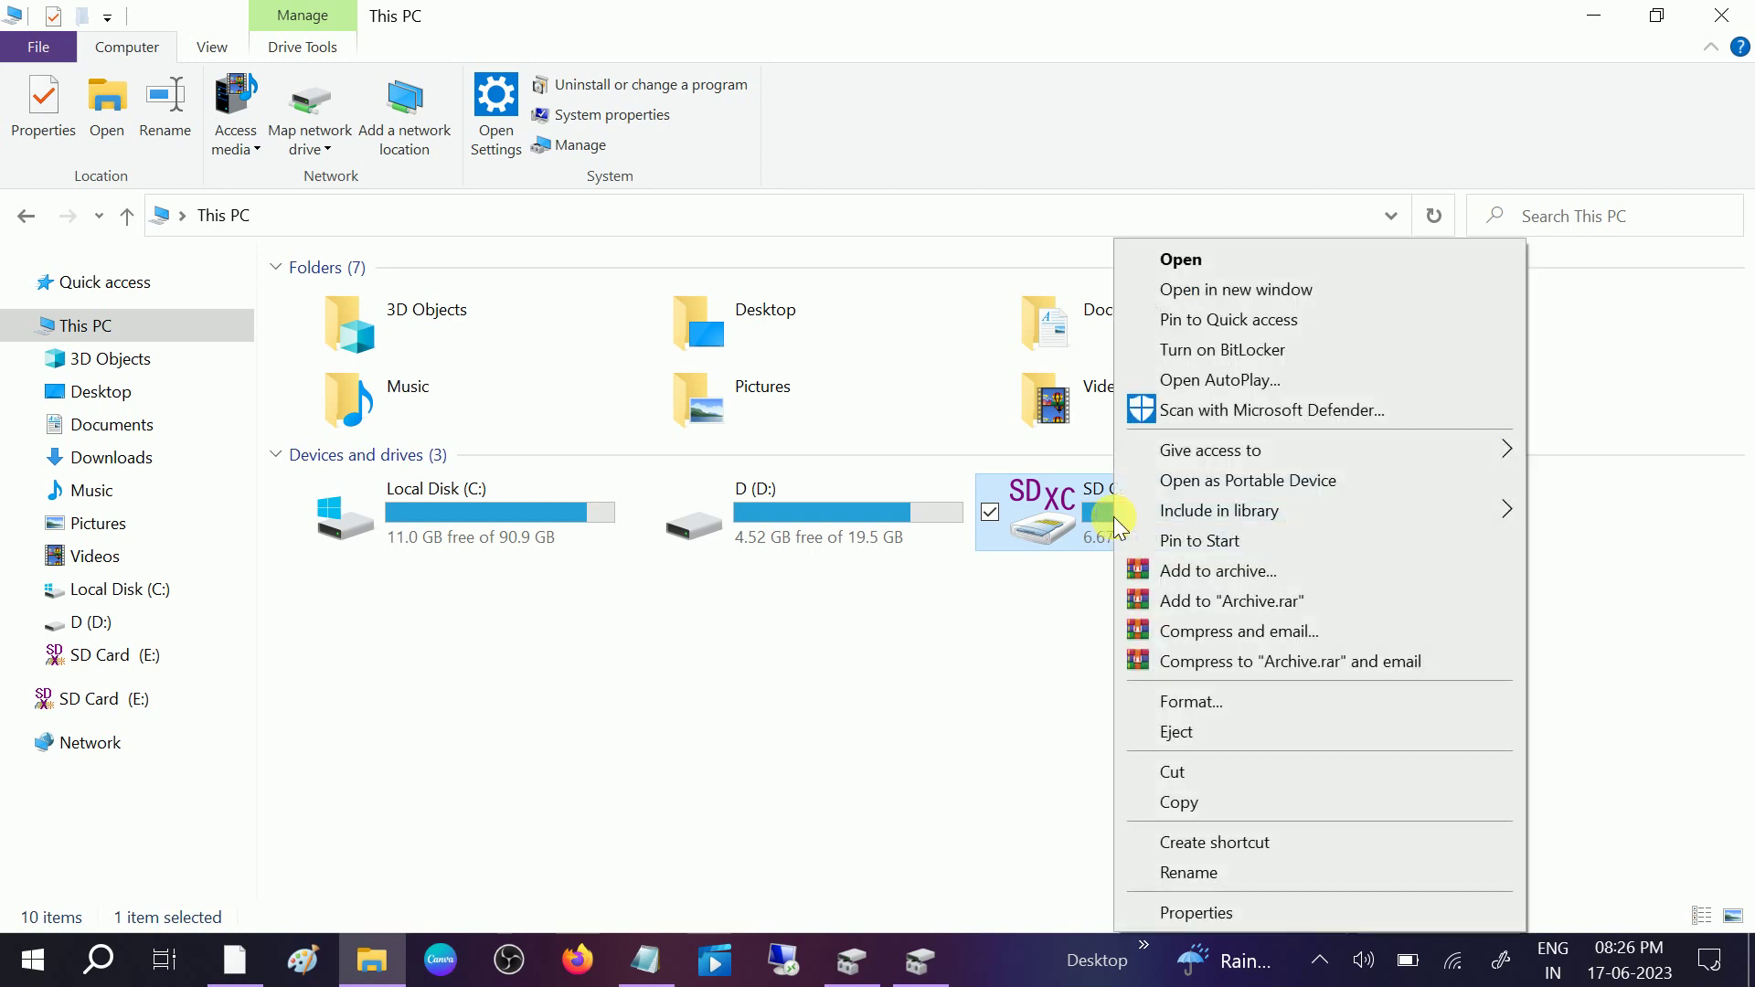
click(903, 680)
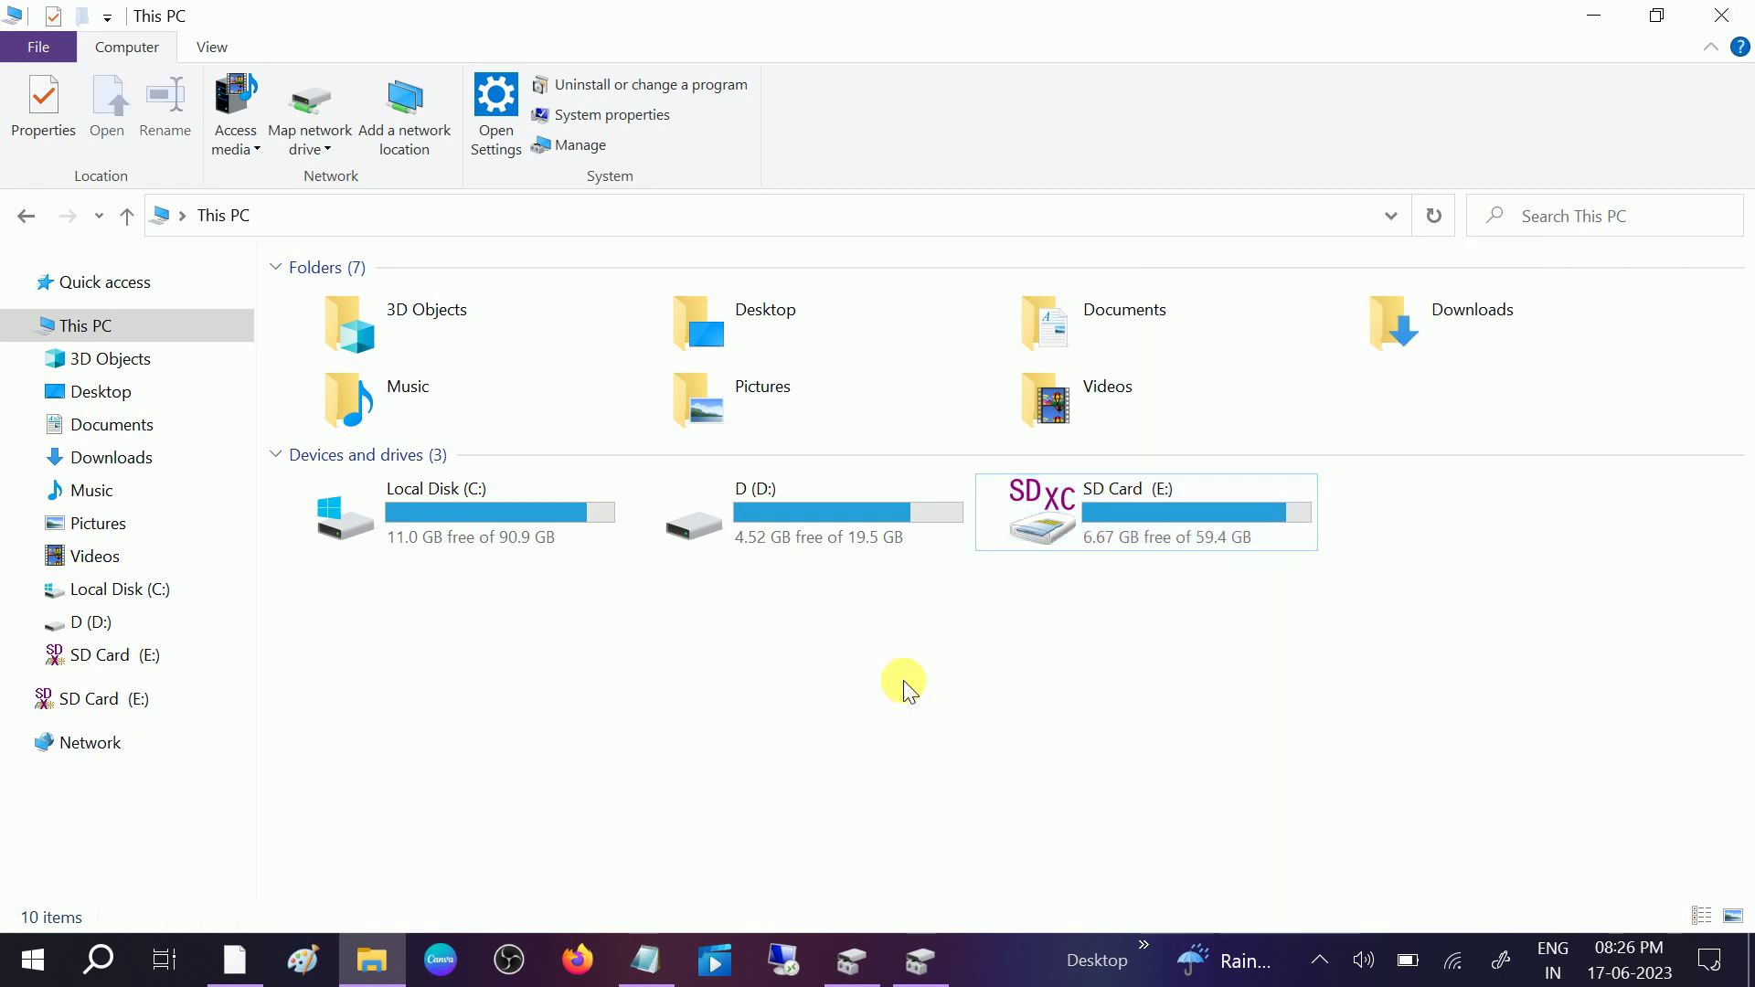